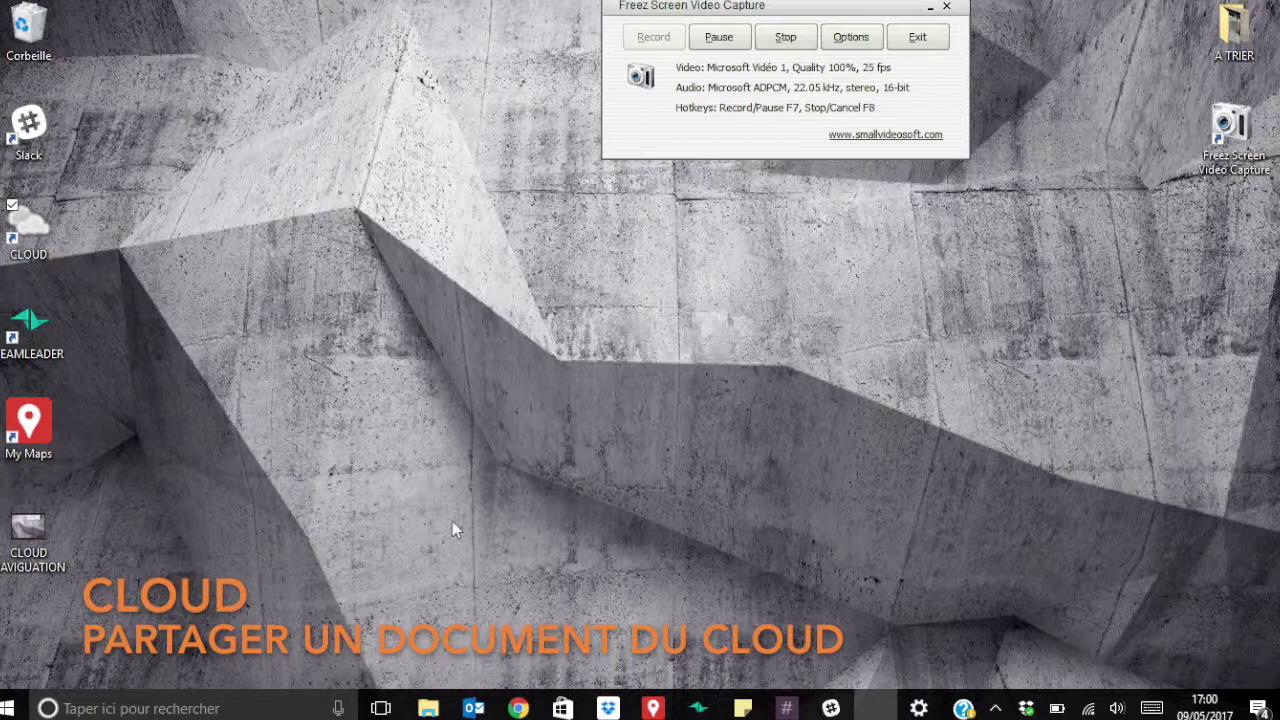
Bring the Cloud Drive browser forward and open public links for 9616 Stuc Citrouille.jpg.
left_click(520, 708)
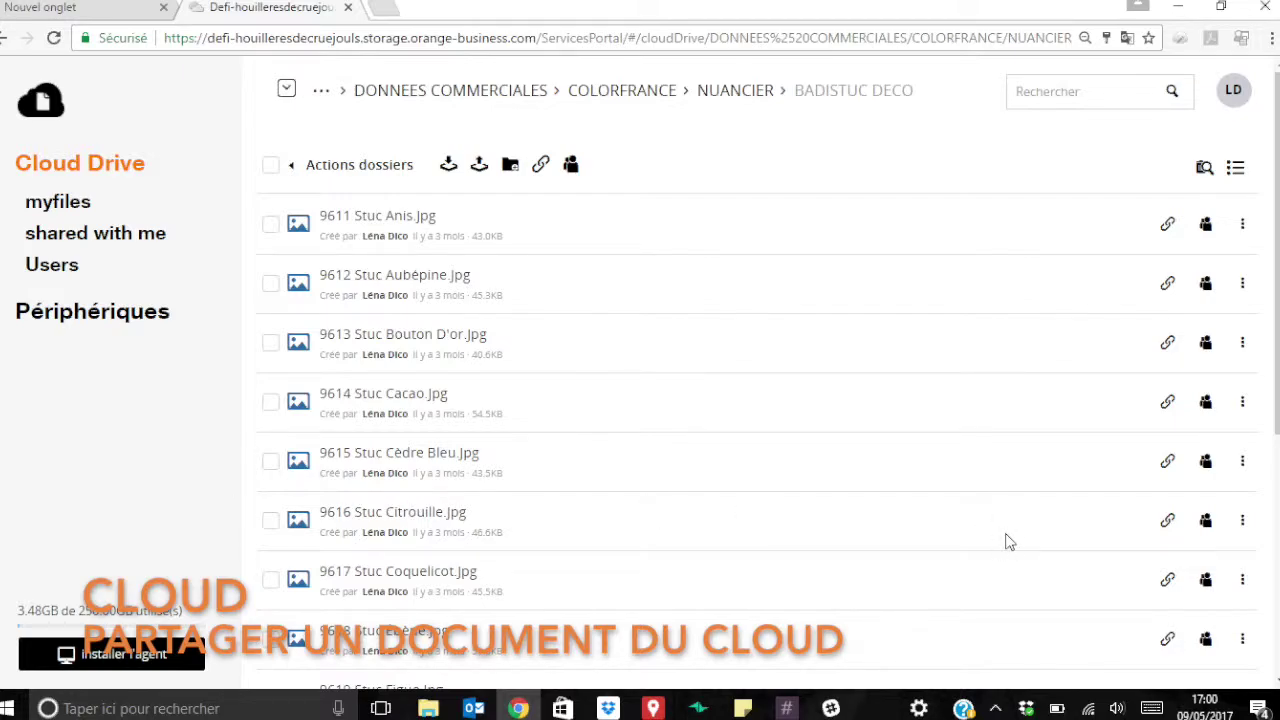
left_click(1168, 521)
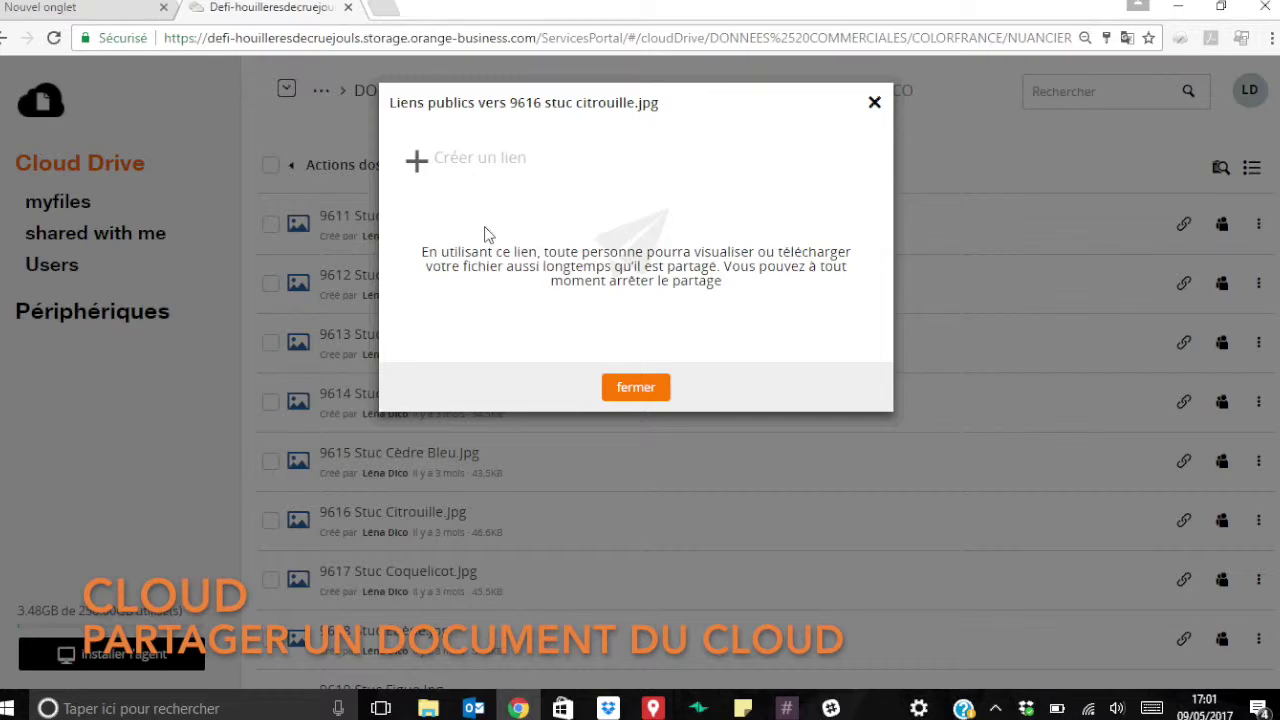
Create a public link for 9616 stuc citrouille.jpg, check its expiry date, and close the dialog.
left_click(412, 164)
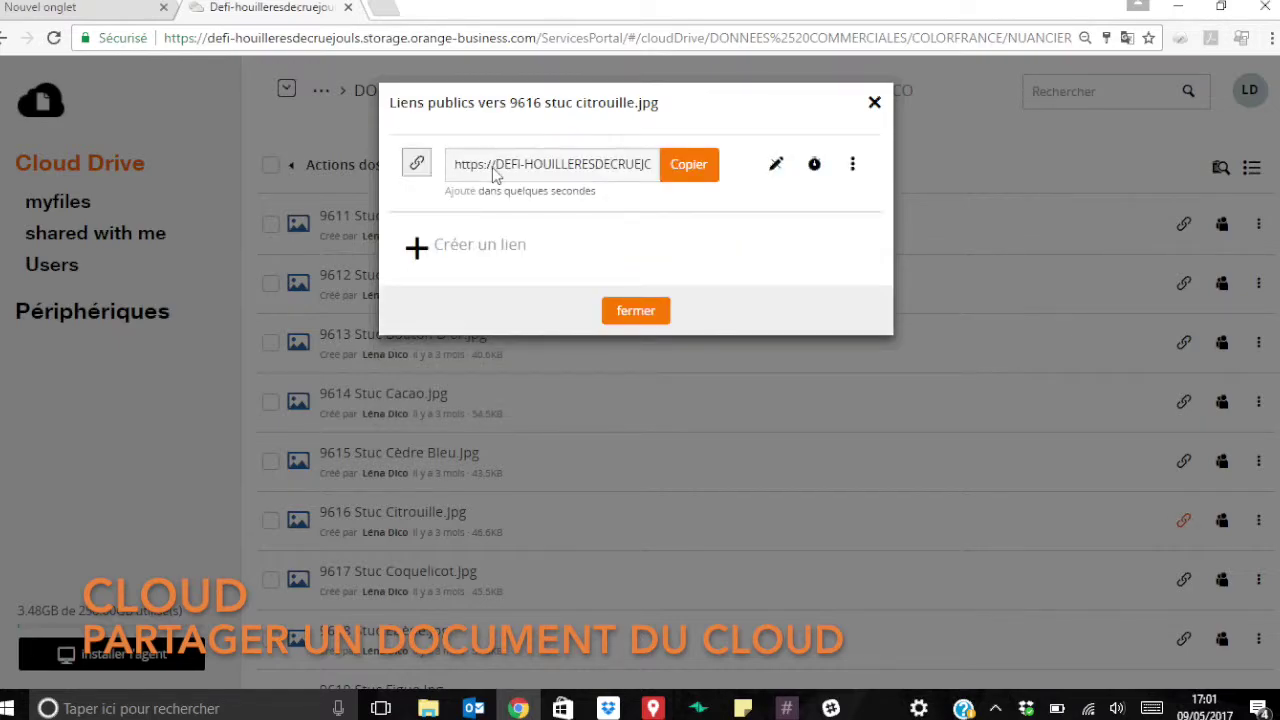
left_click(493, 175)
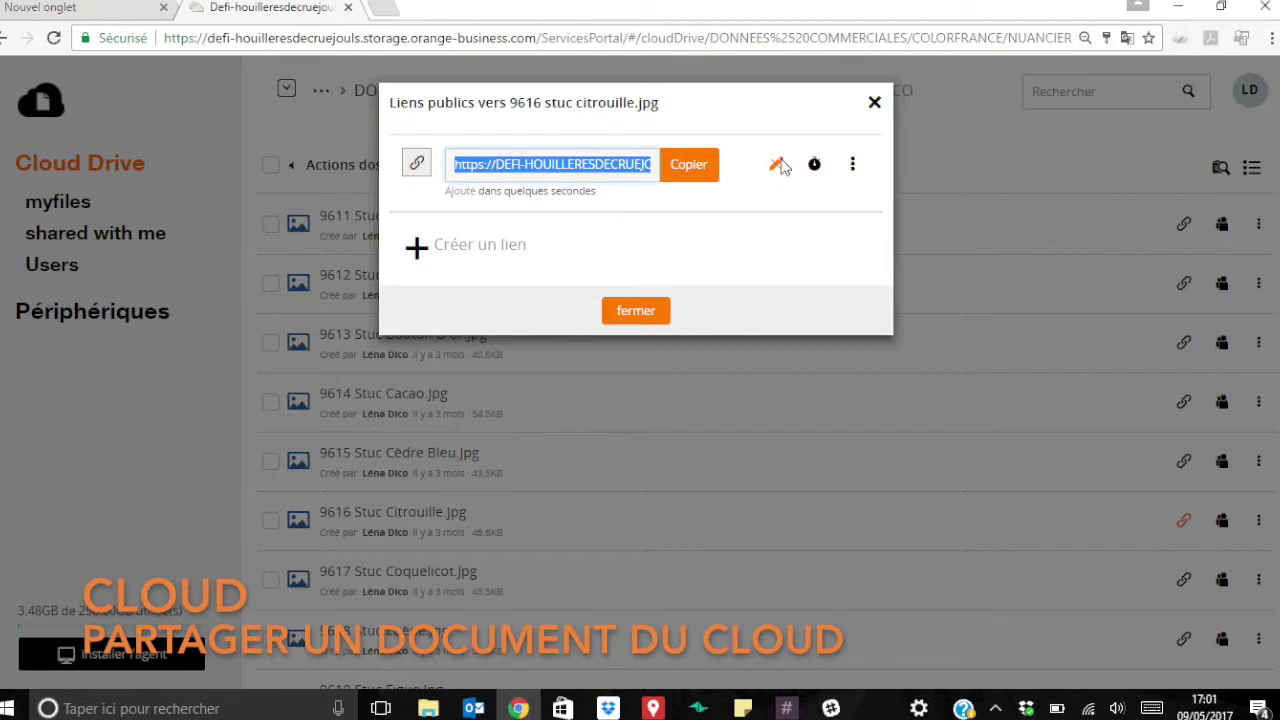
left_click(814, 166)
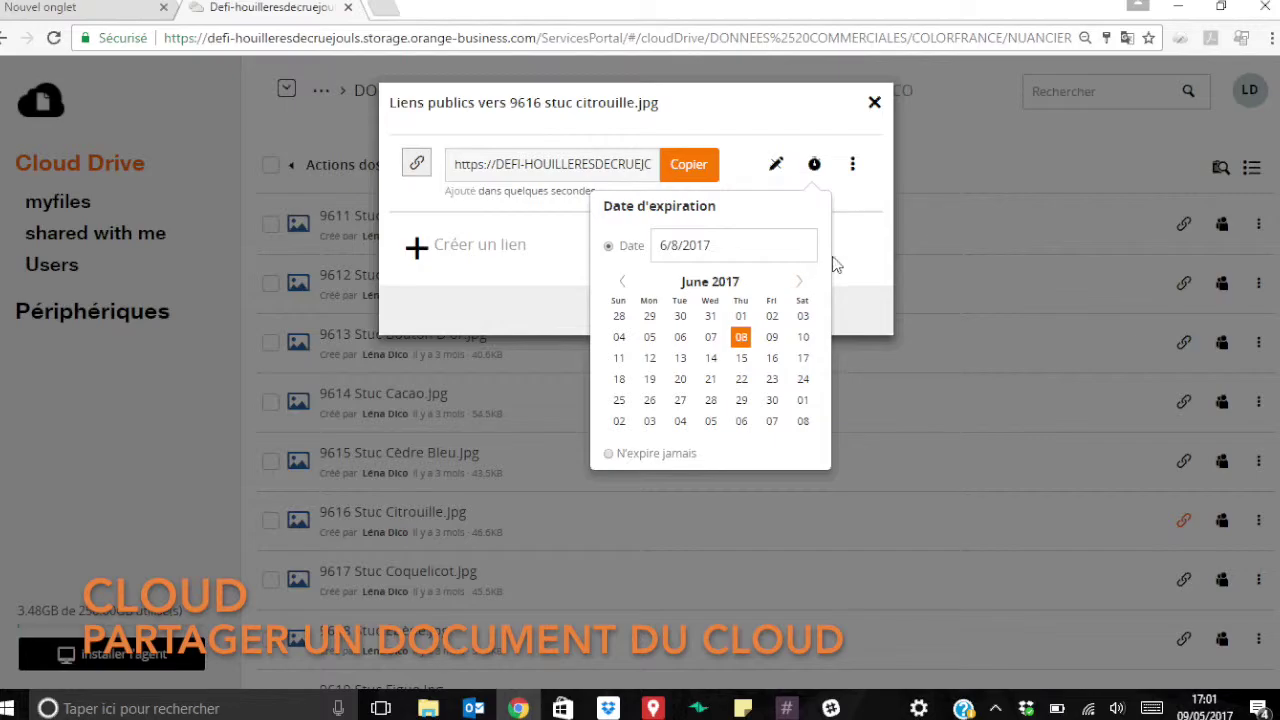
left_click(847, 263)
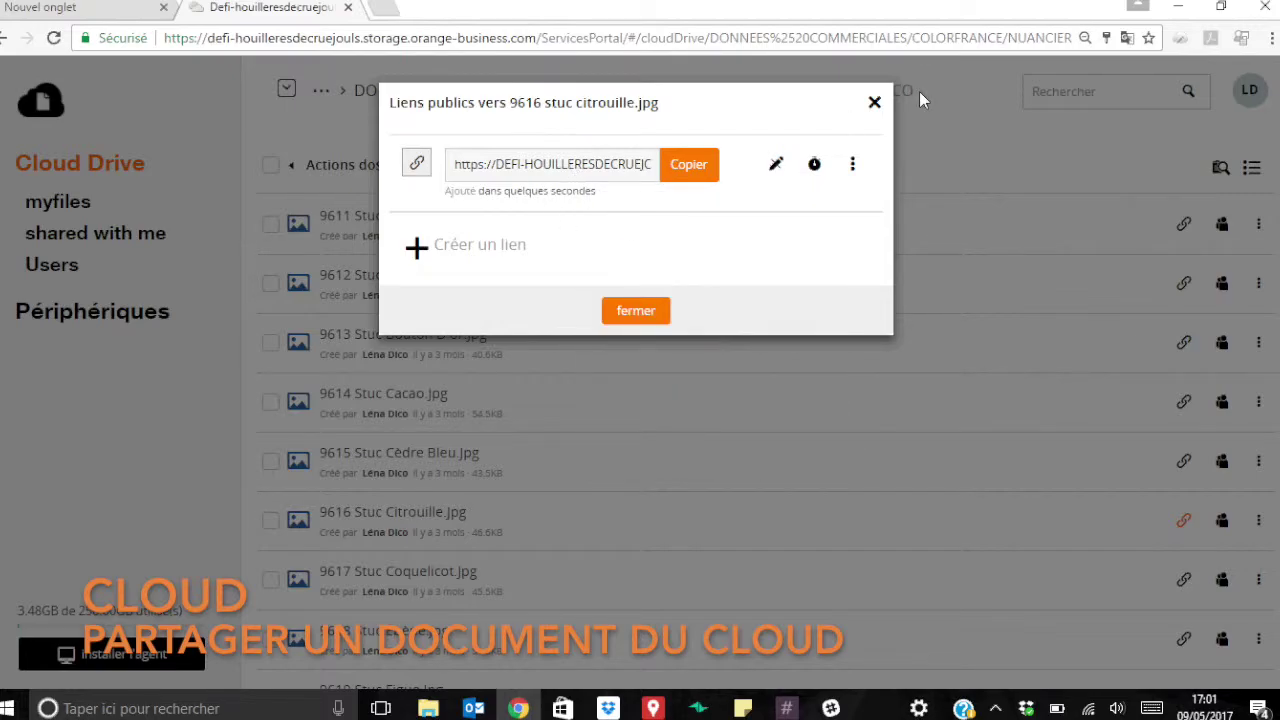
left_click(873, 103)
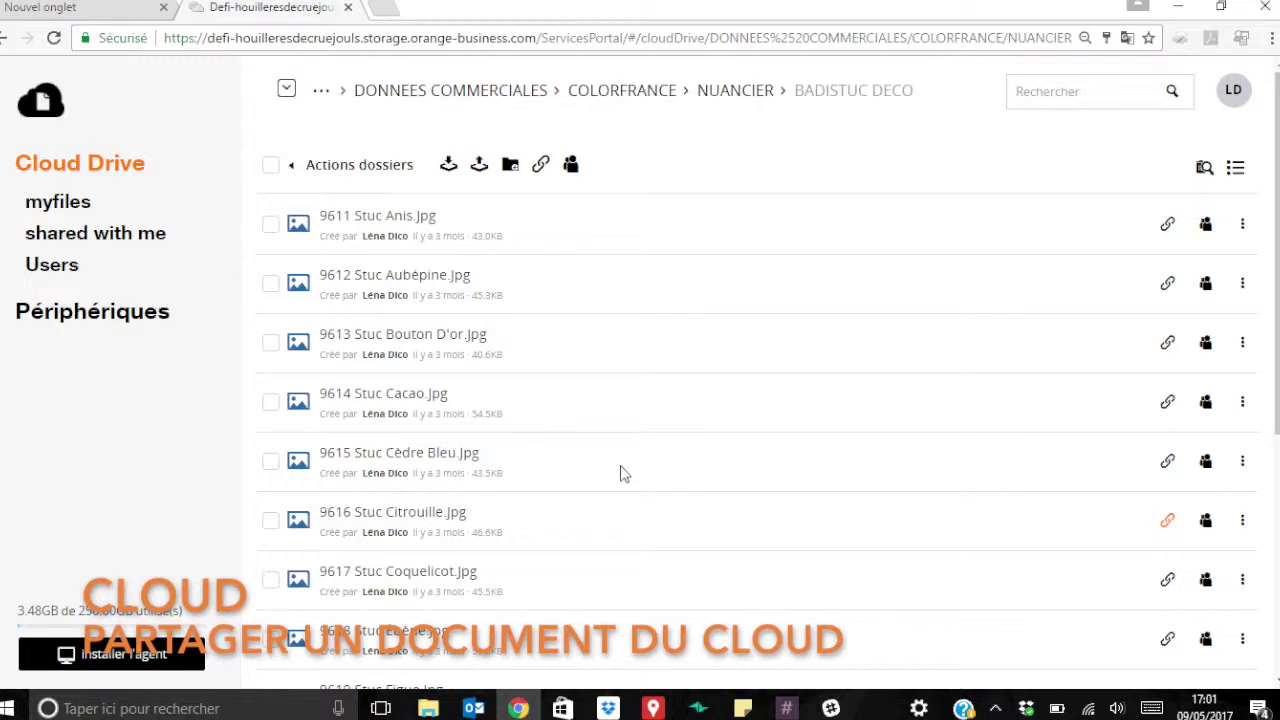
Invite the external contact's orange.fr e-mail address as a collaborator on the Citrouille image.
left_click(1205, 522)
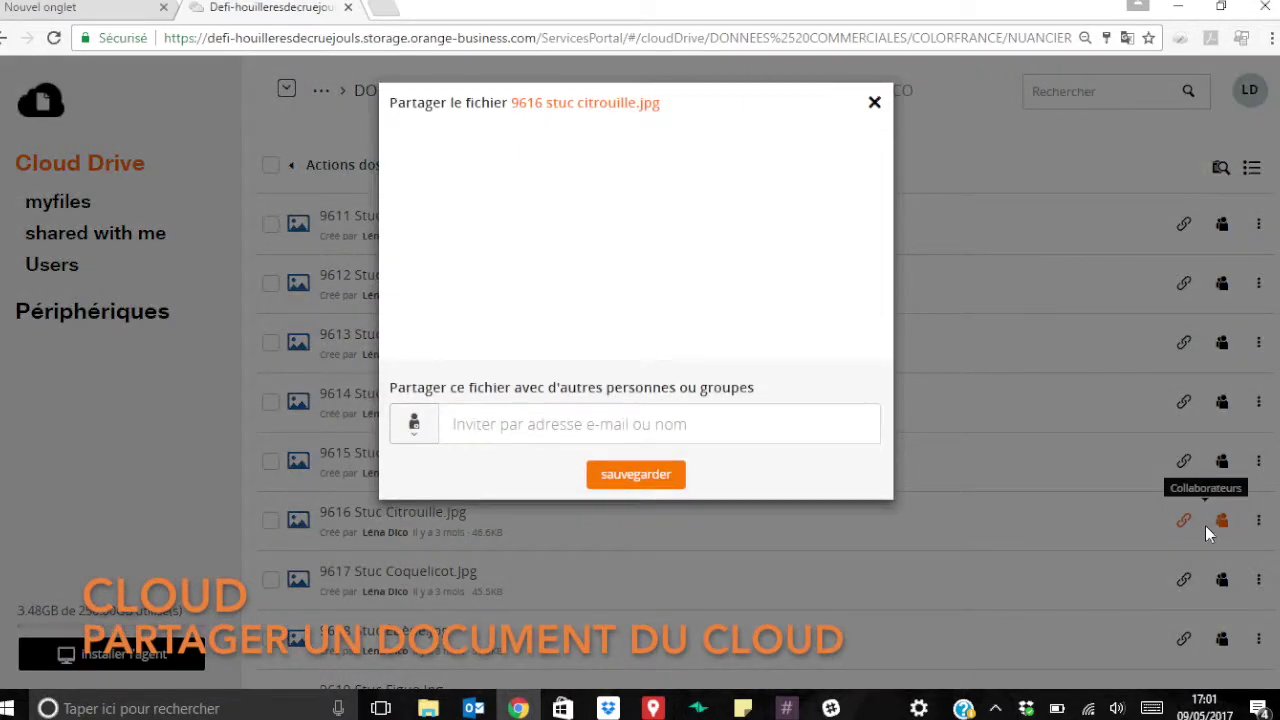
left_click(661, 433)
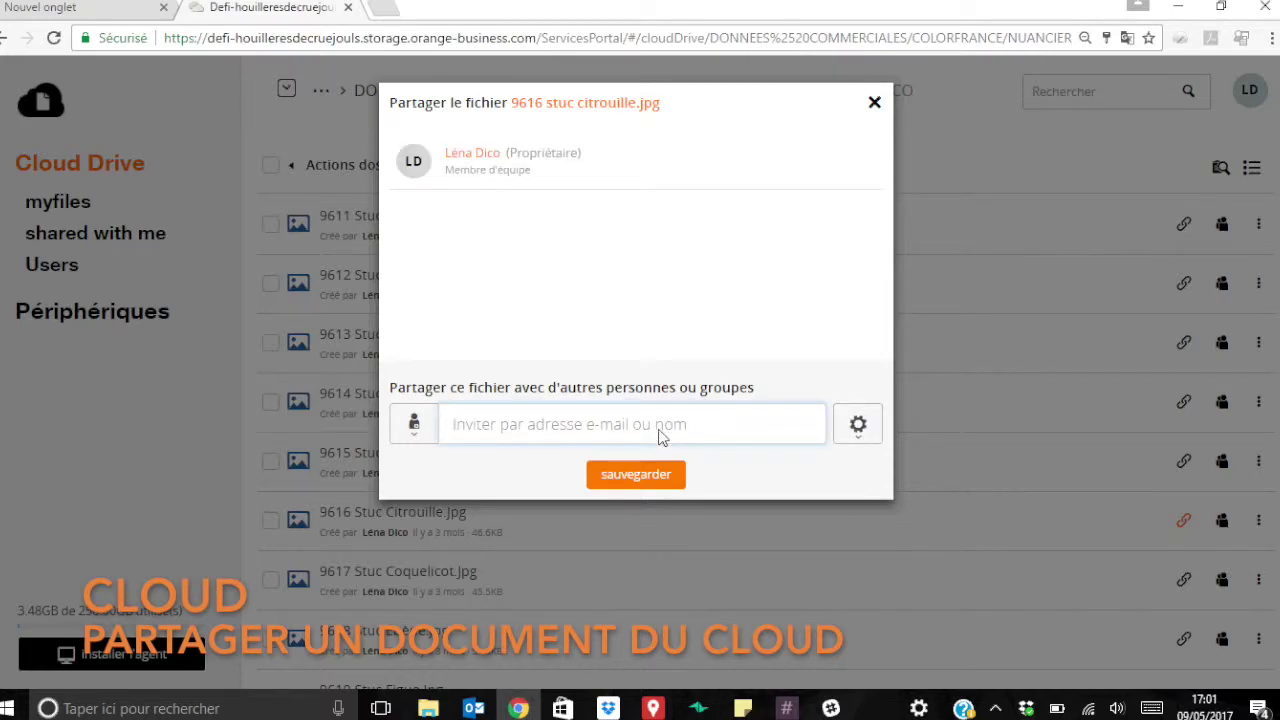
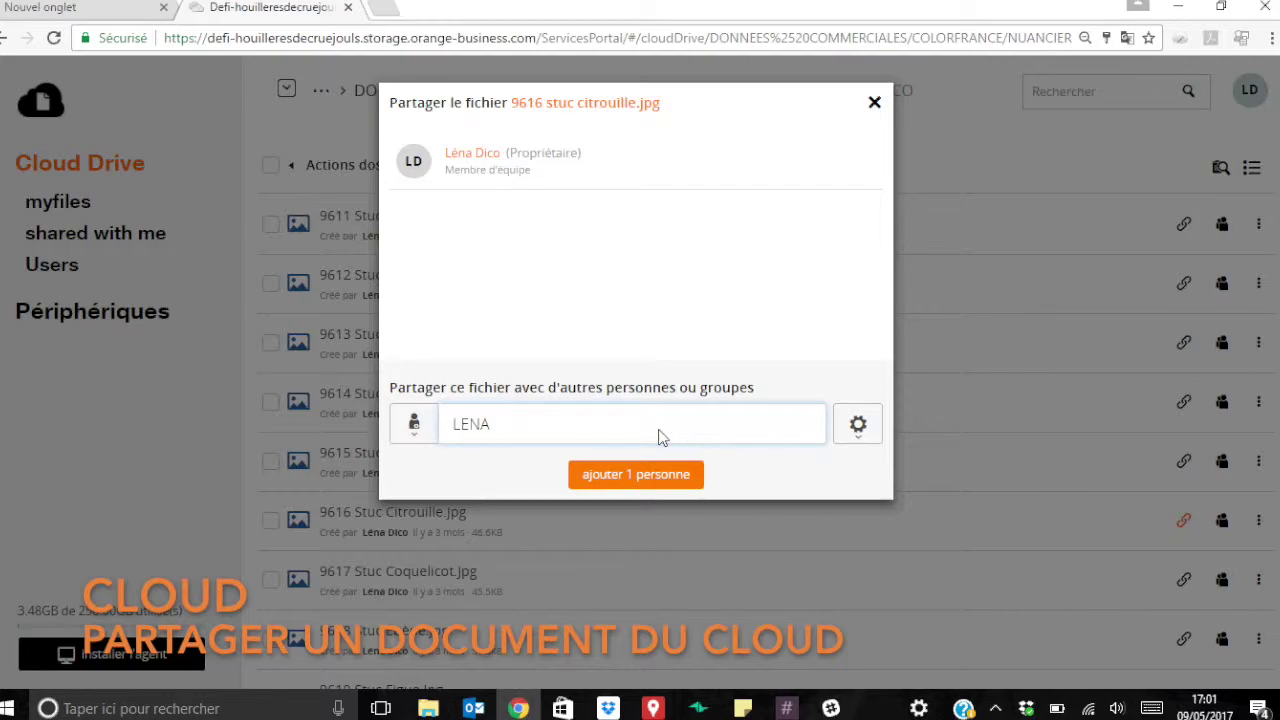
left_click_drag(660, 437, 153, 435)
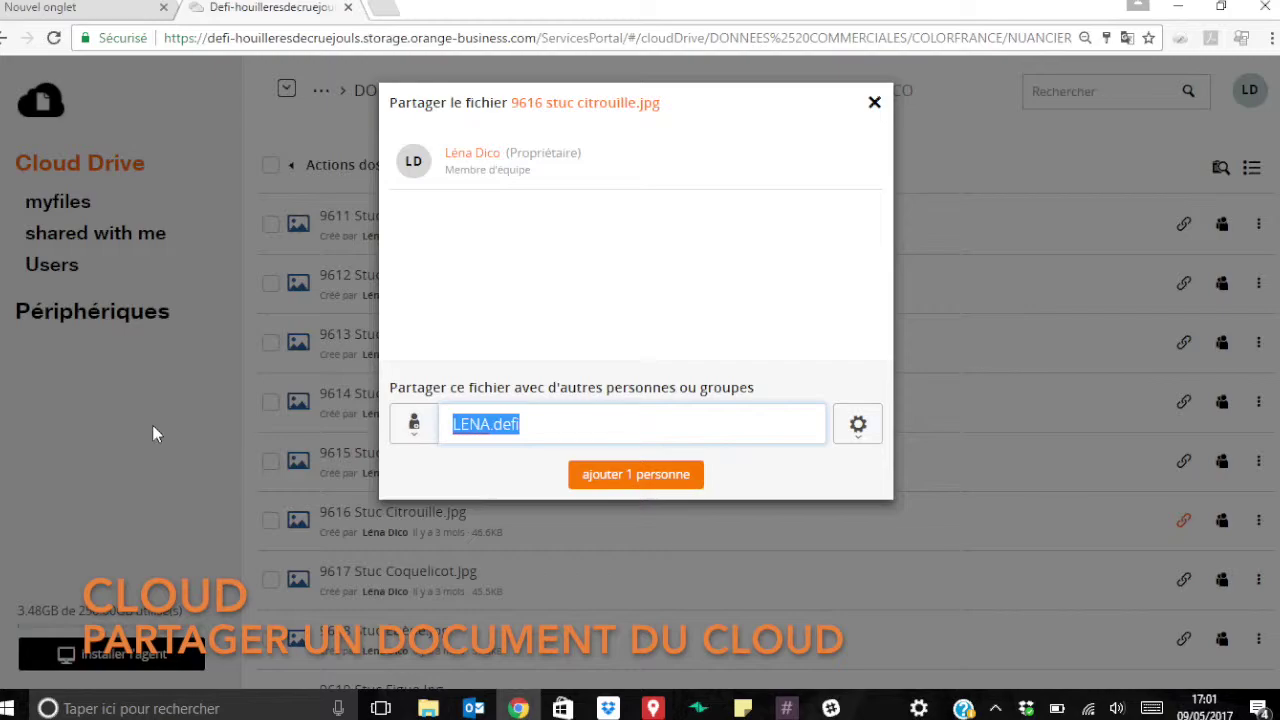
key("BackSpace")
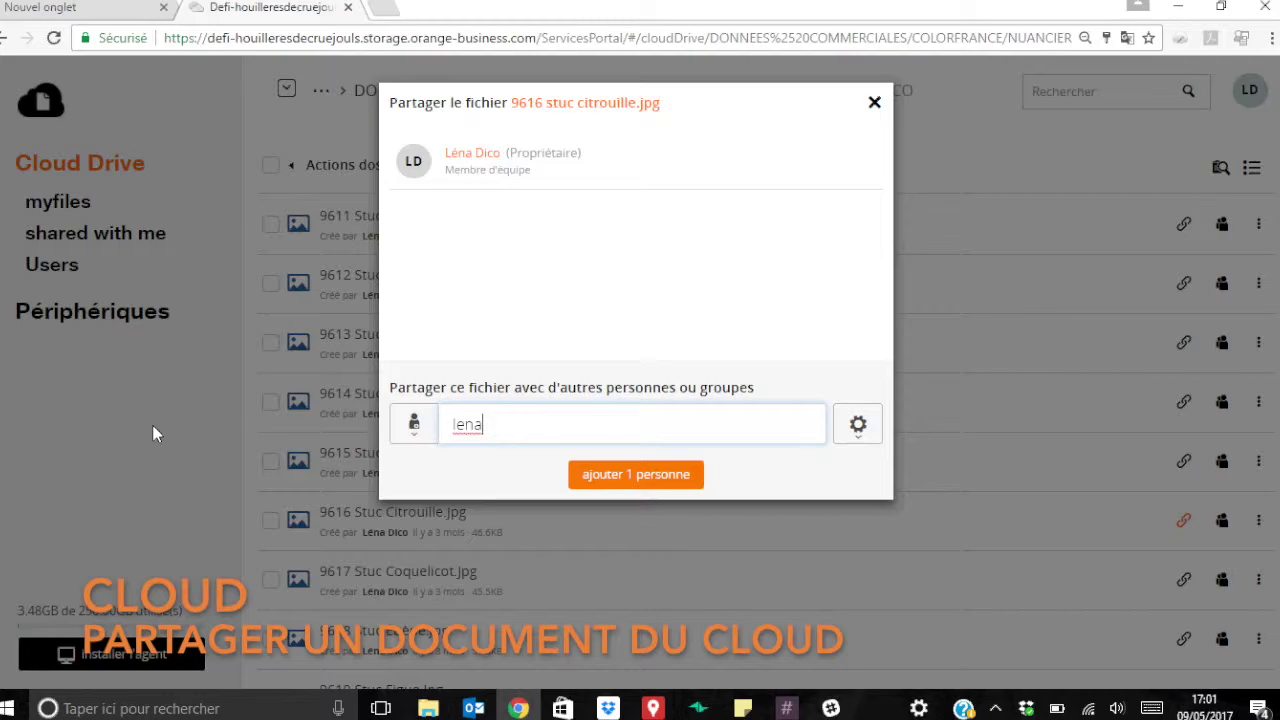
key("BackSpace")
key("BackSpace")
key("BackSpace")
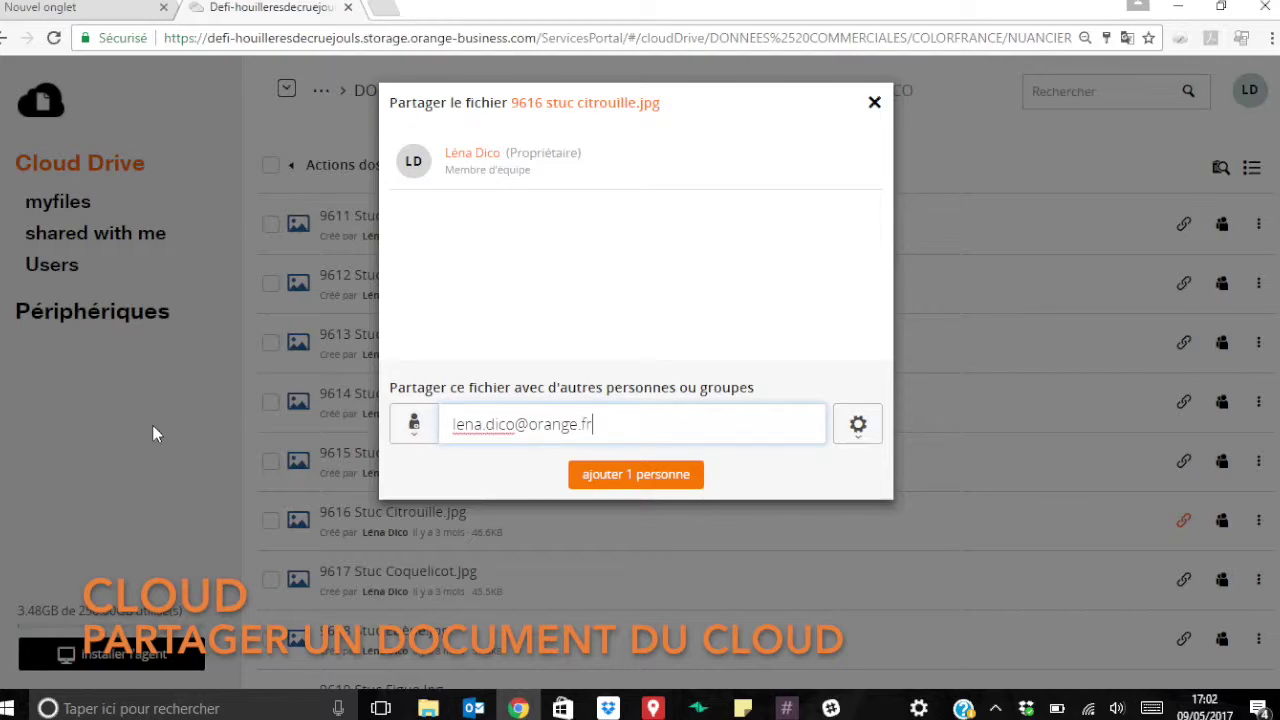
left_click(640, 477)
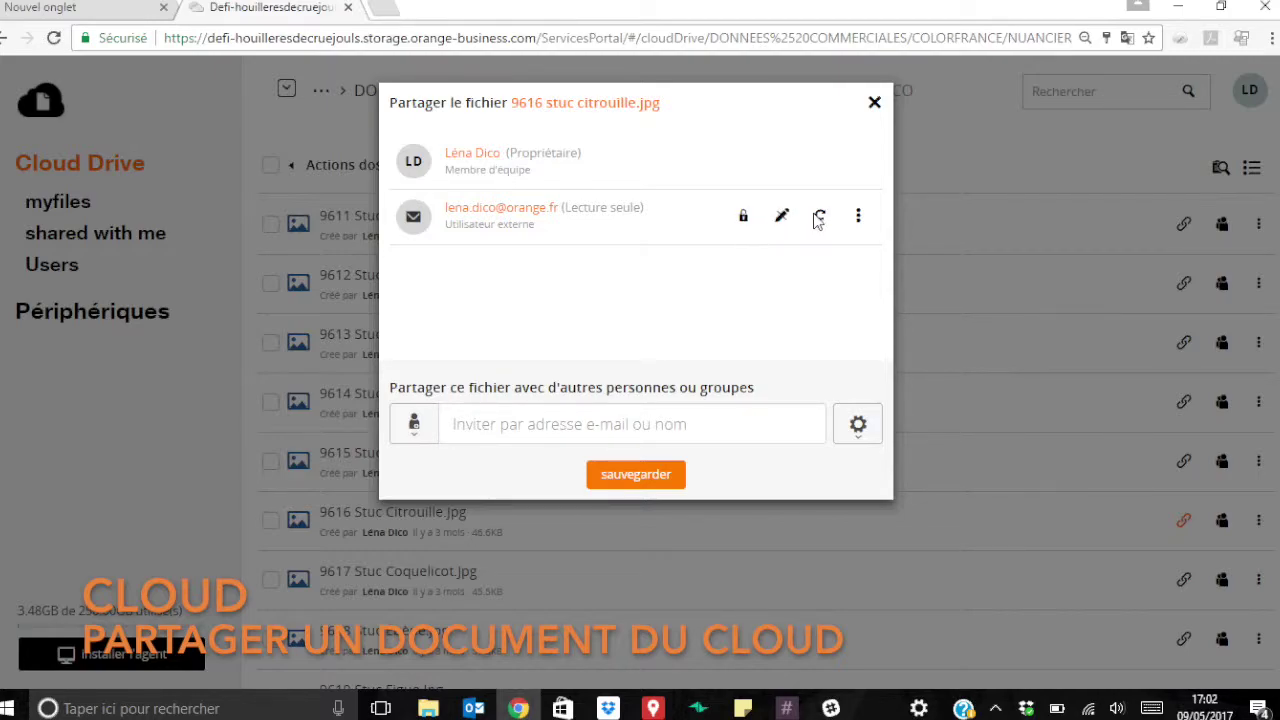
Keep the contact's Lecture seule access unchanged and save the file's sharing settings.
left_click(782, 218)
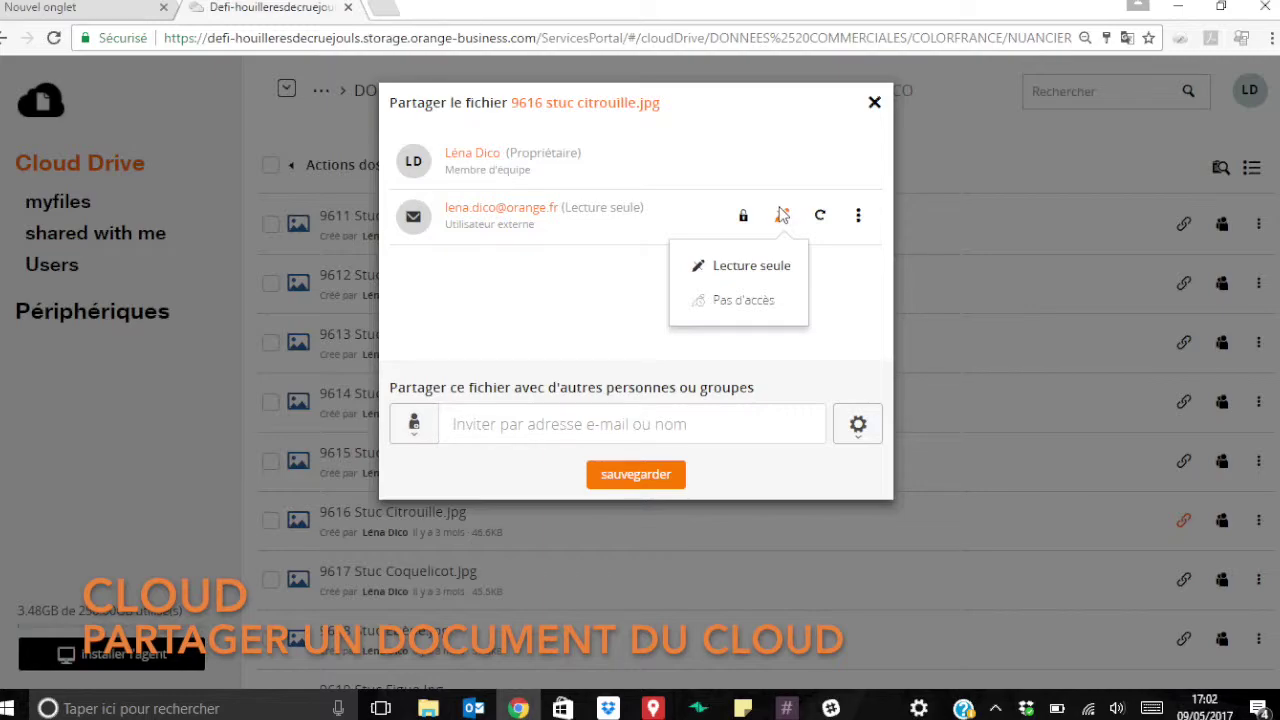
left_click(783, 215)
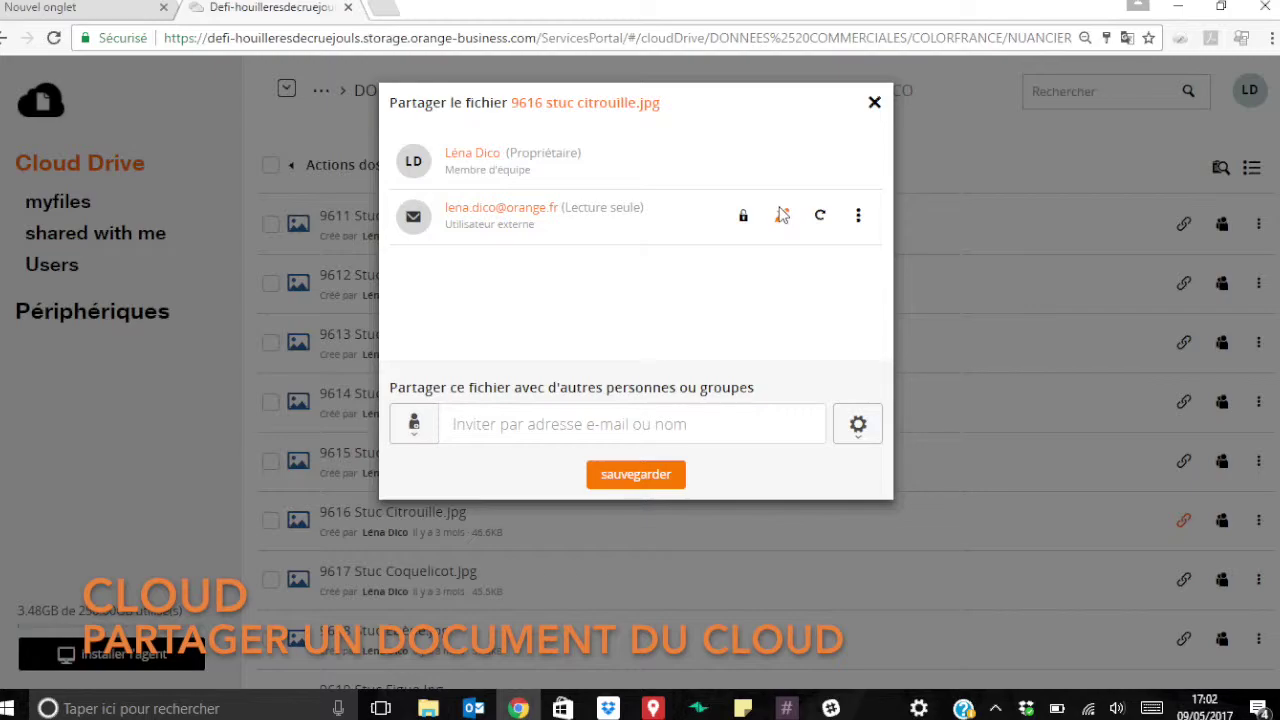
left_click(859, 218)
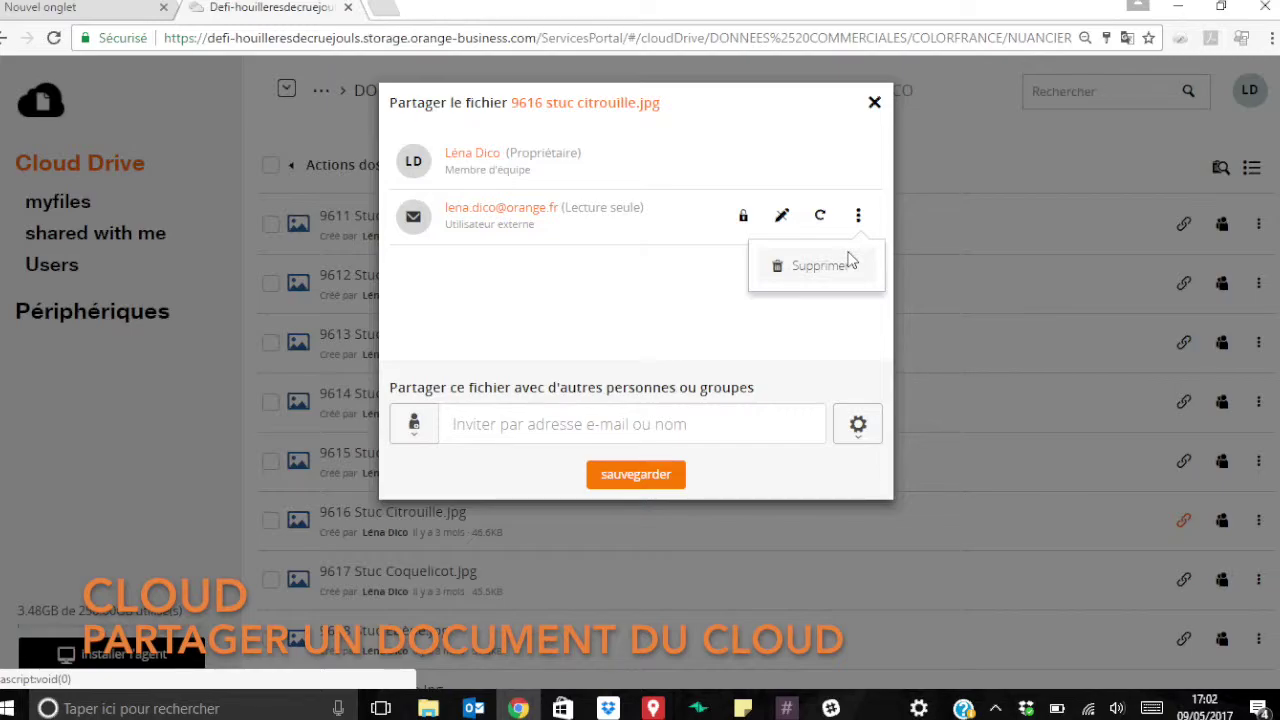
left_click(722, 352)
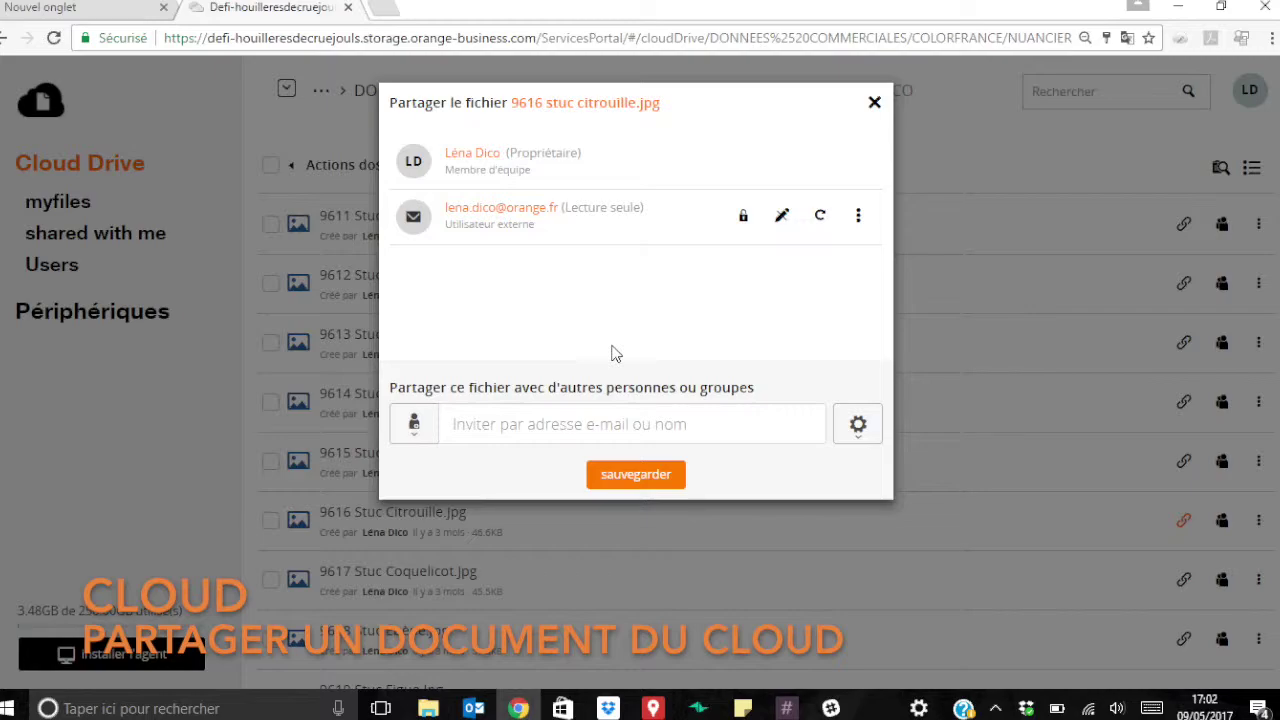
left_click(621, 465)
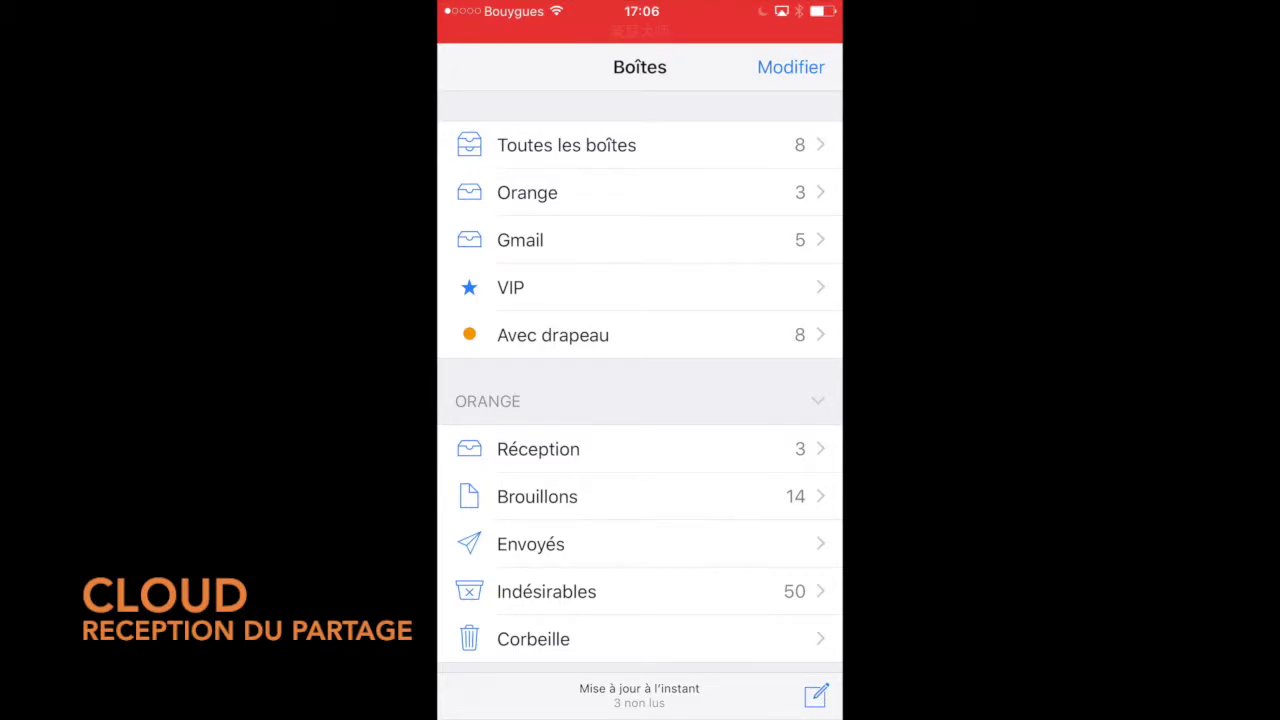
On the phone, open the newest storage invitation in Mail's Réception inbox and follow its file link.
key("Home")
mouse_move(760, 350)
left_mouse_down()
mouse_move(520, 350)
mouse_move(760, 350)
left_mouse_up()
left_click(593, 665)
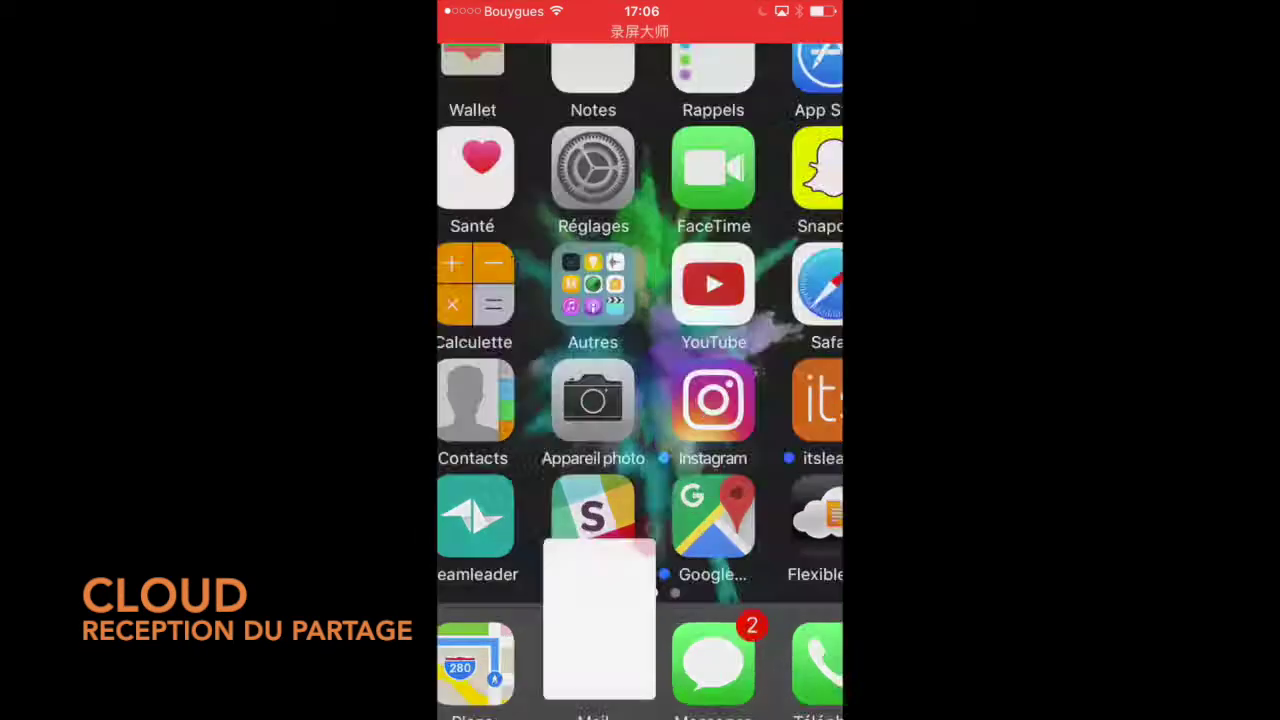
left_click(538, 449)
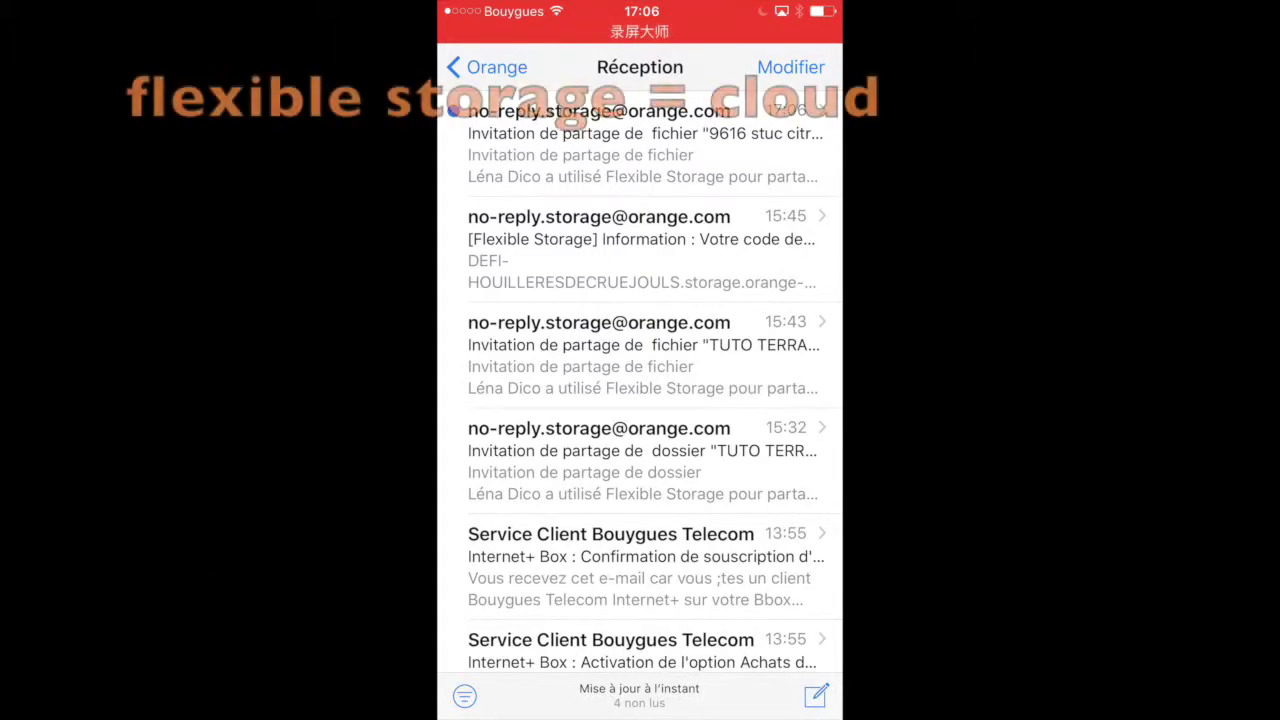
left_click(640, 145)
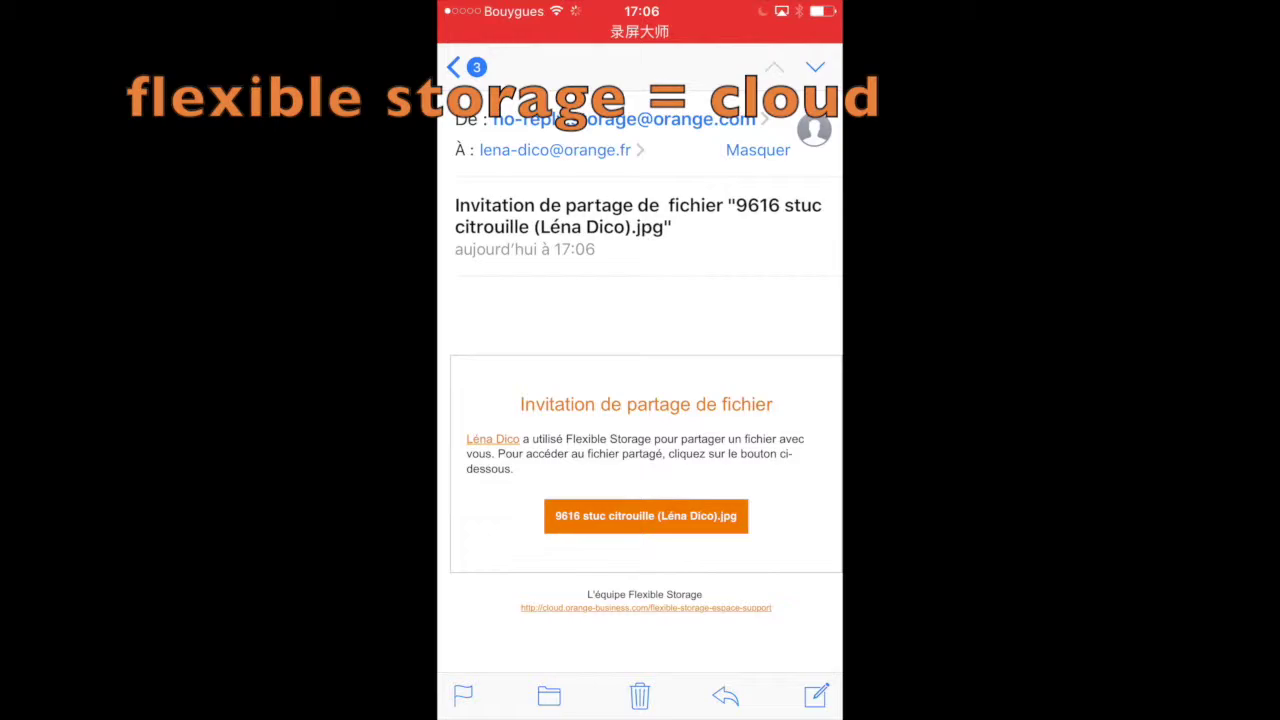
scroll(645, 400, "down", 3)
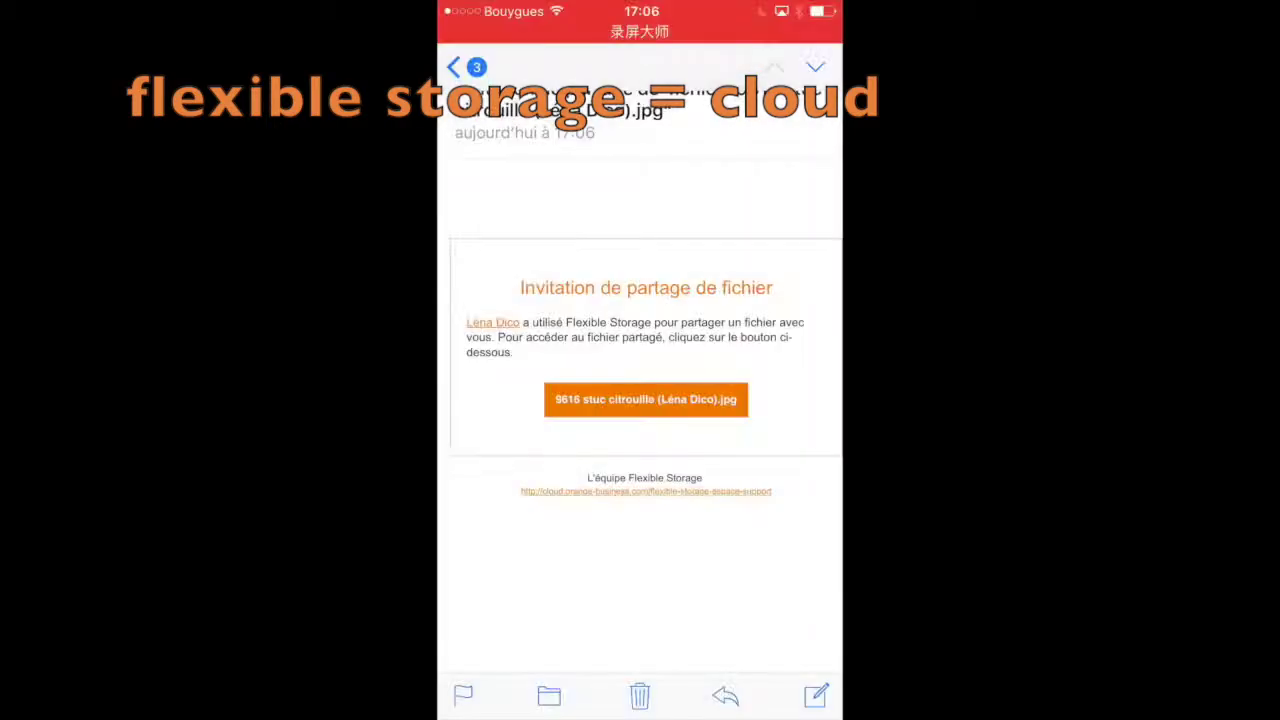
left_click(646, 399)
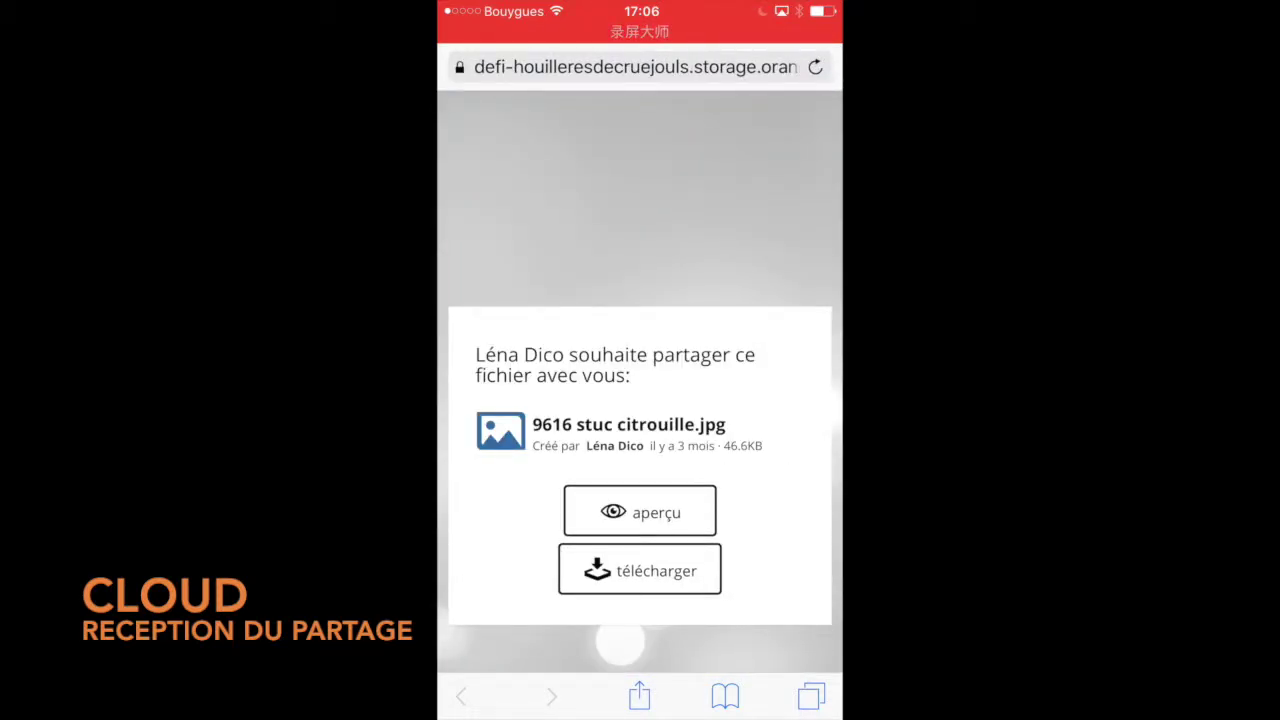
Preview the shared 9616 stuc citrouille.jpg image full-size, then download it.
scroll(640, 380, "down", 3)
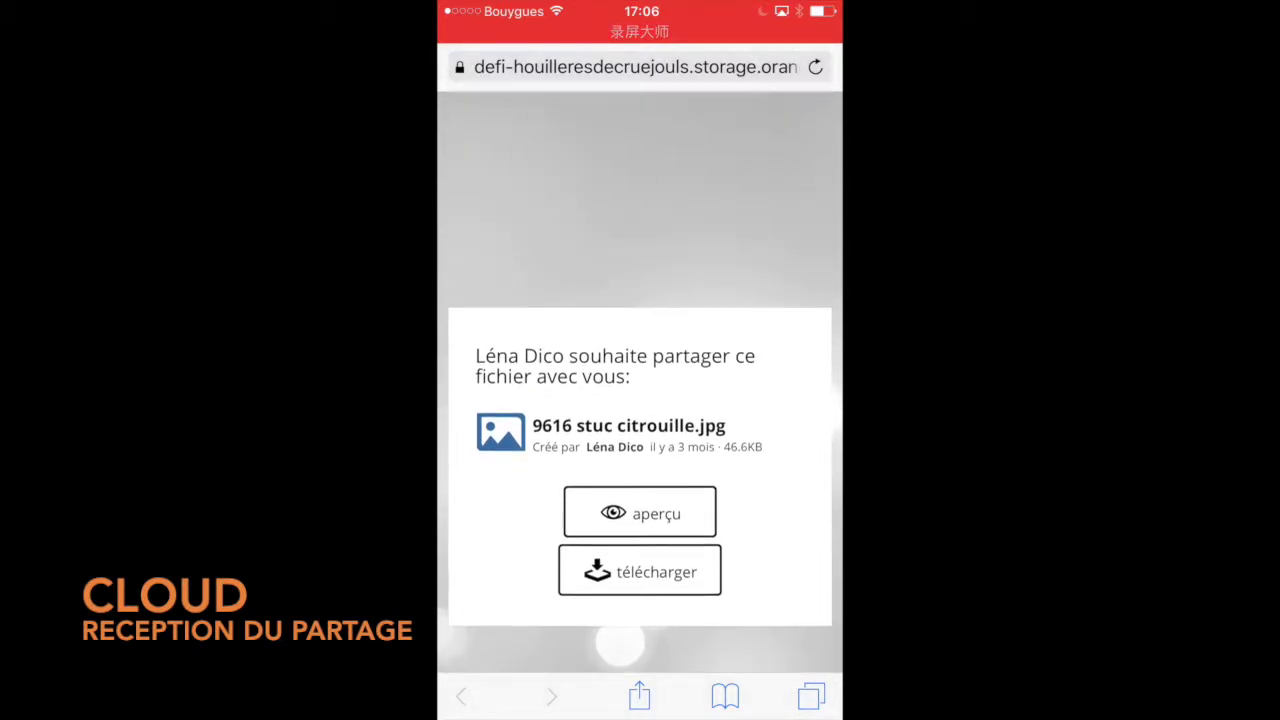
scroll(640, 380, "down", 1)
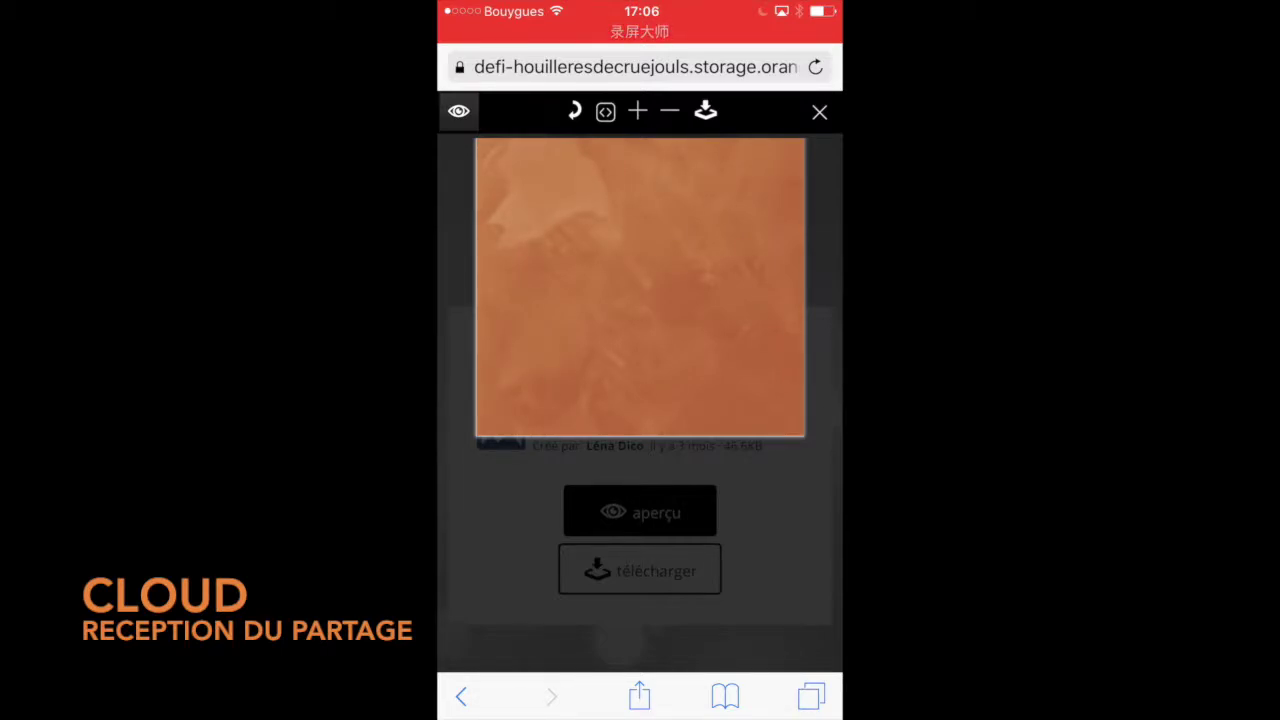
left_click(819, 112)
left_click(640, 570)
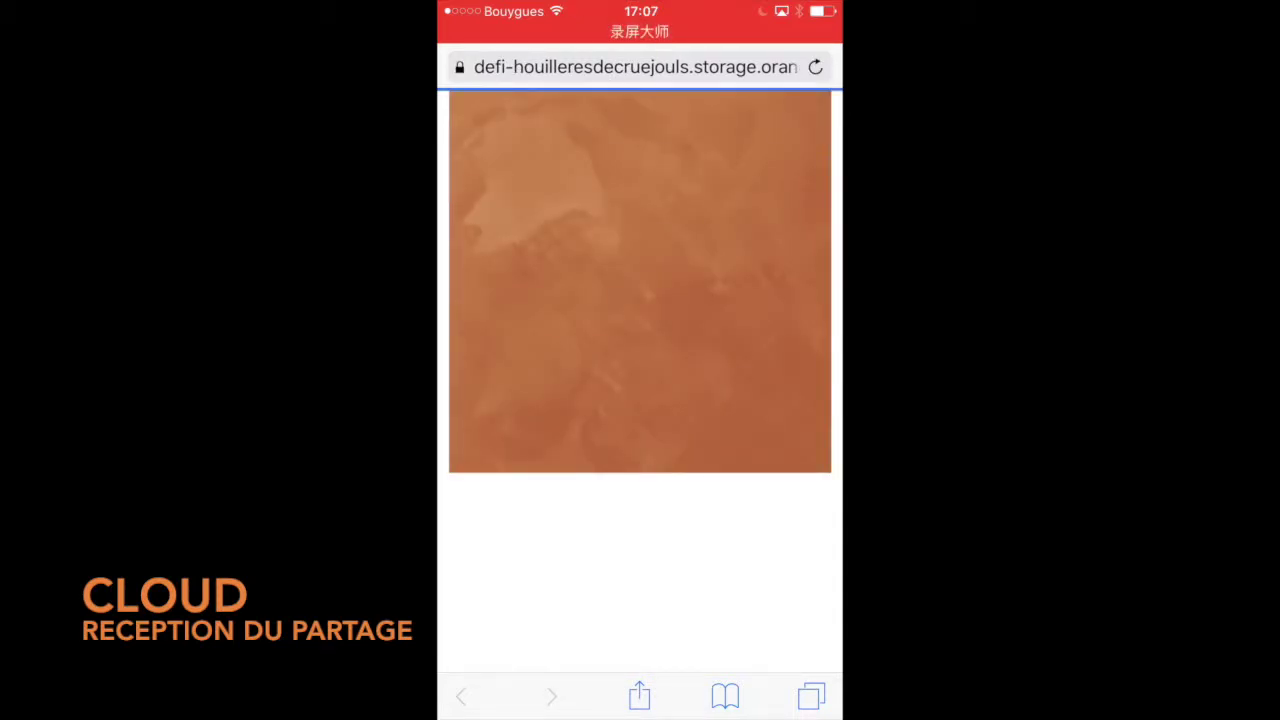
Save the image to the phone with Enregistrer l'image and return to the home screen.
left_click(639, 696)
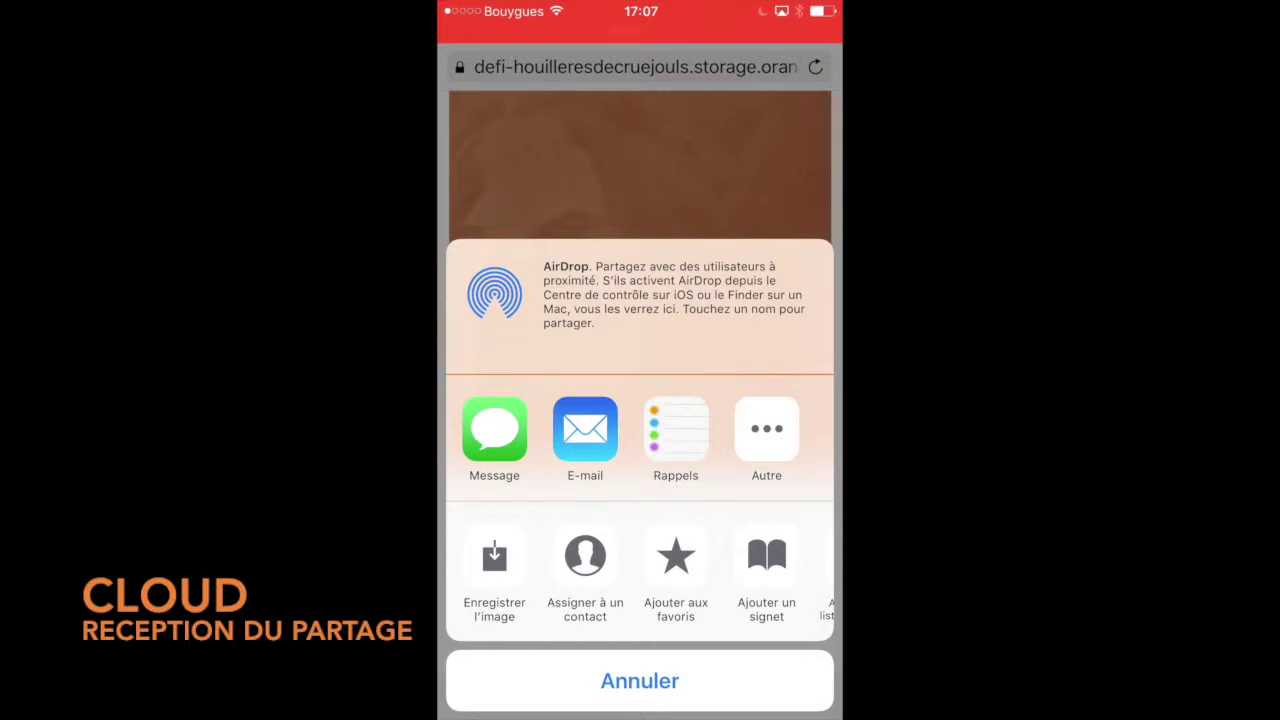
left_click_drag(760, 572, 540, 572)
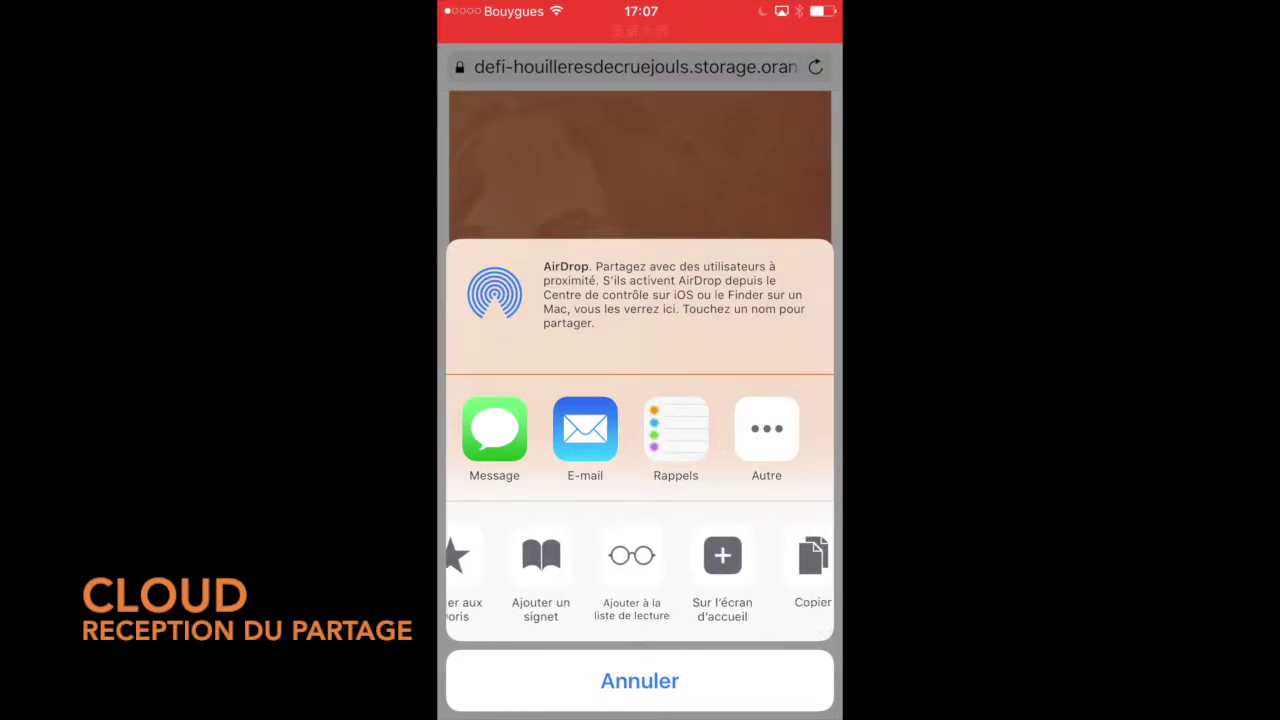
left_click_drag(760, 572, 790, 572)
left_click(472, 560)
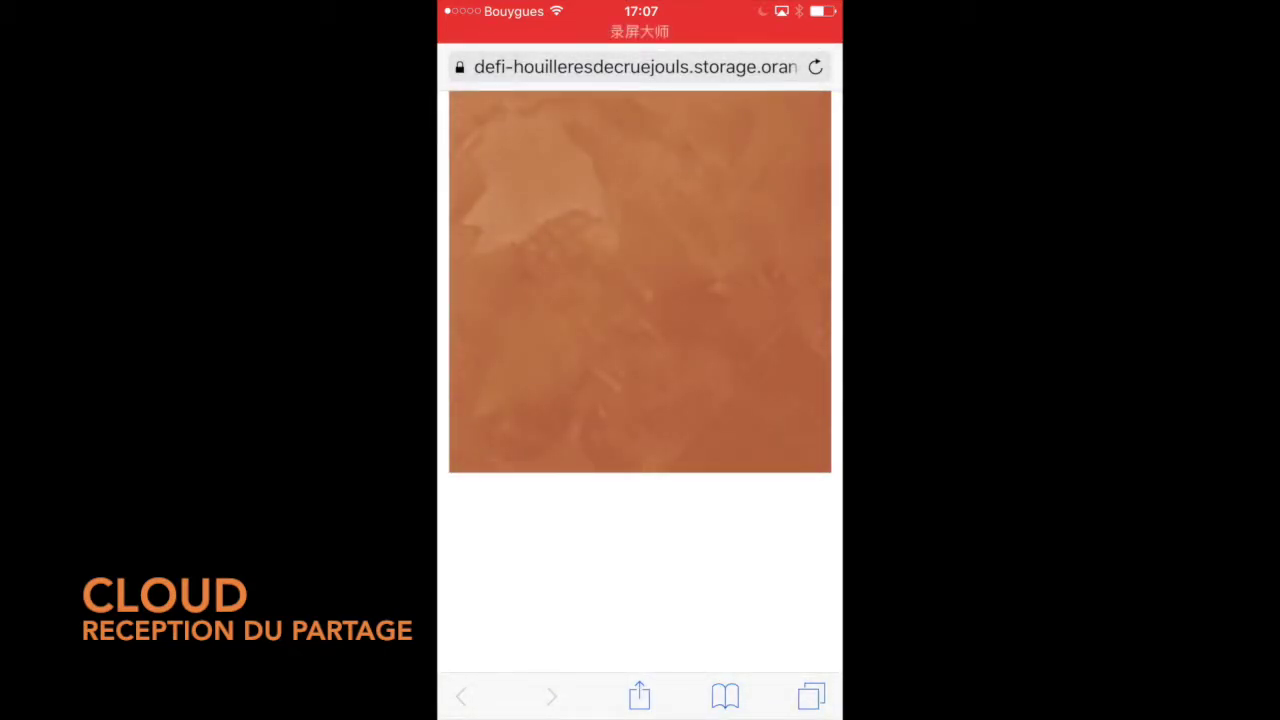
key("super")
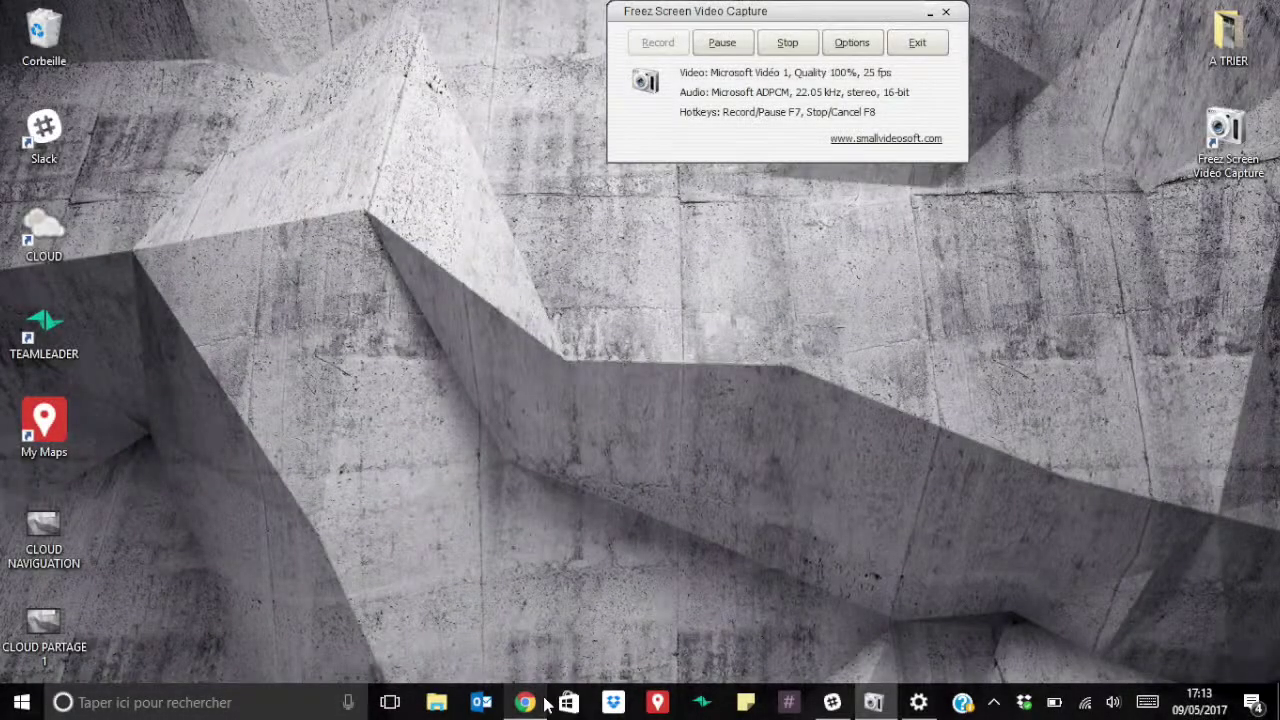
left_click(540, 703)
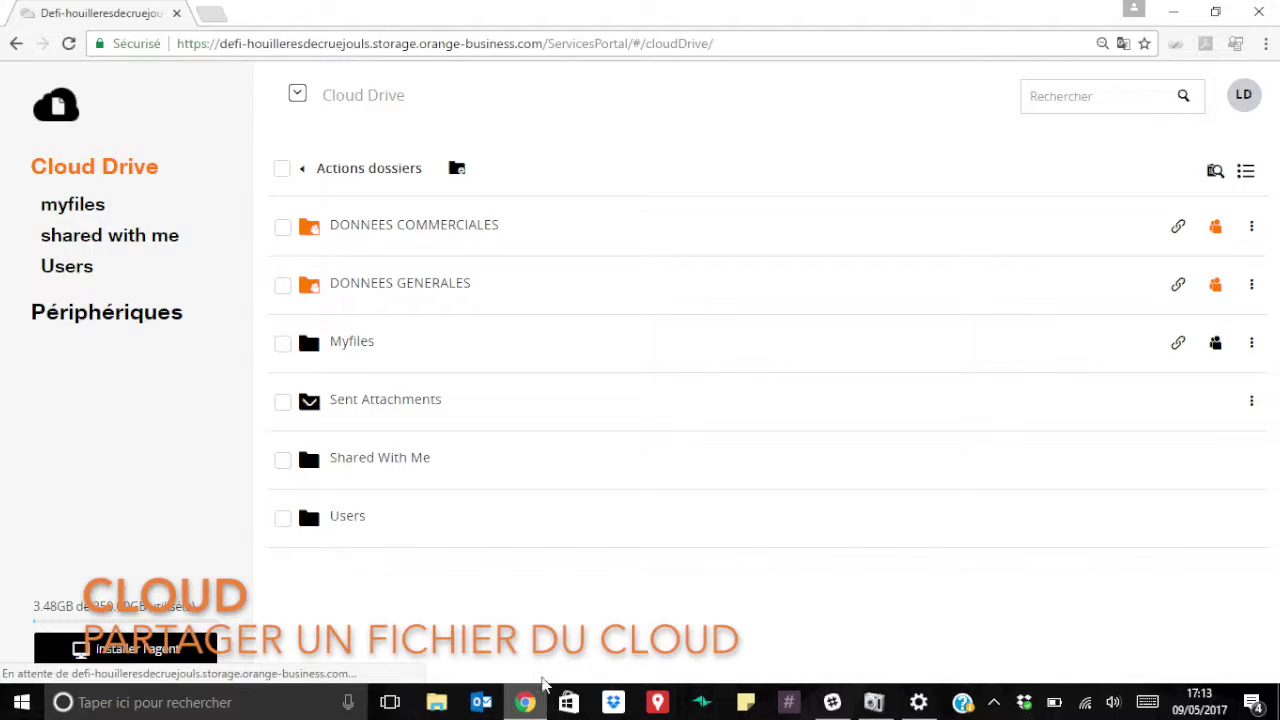
Go to DONNEES COMMERCIALES > COLORFRANCE and open the public links for the NUANCIER folder.
left_click(401, 232)
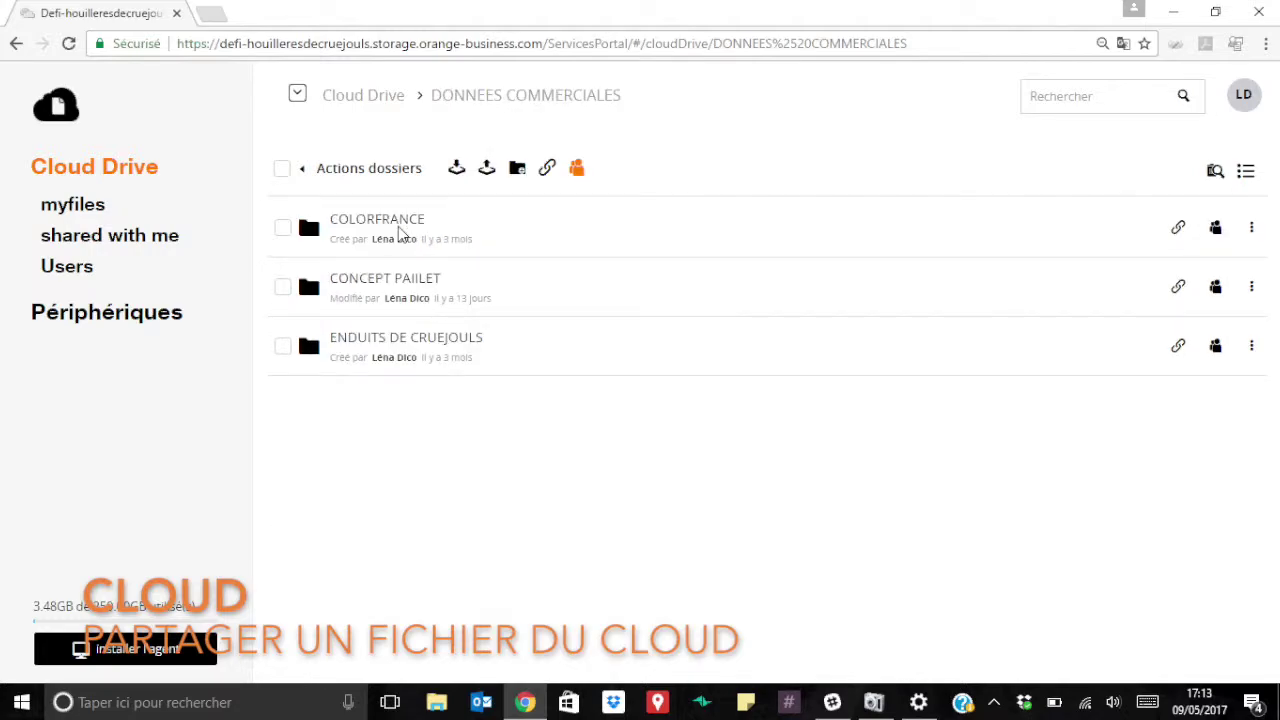
left_click(386, 226)
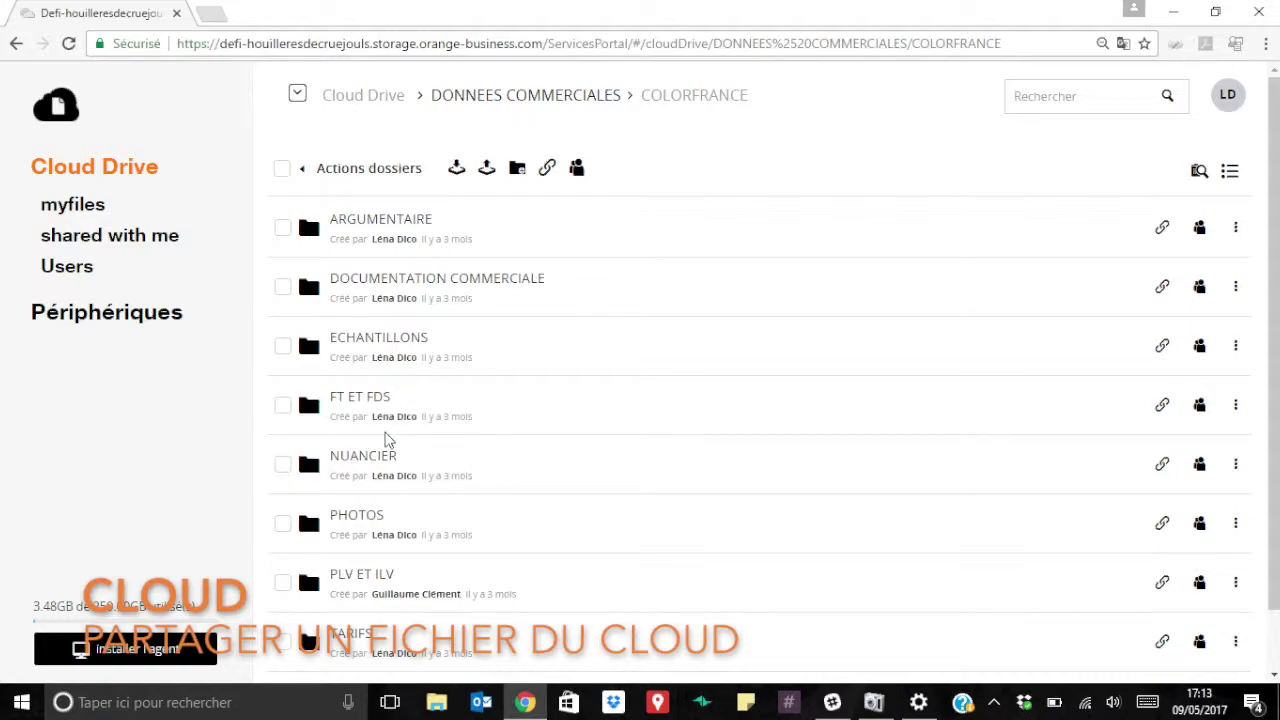
scroll(448, 580, "down", 1)
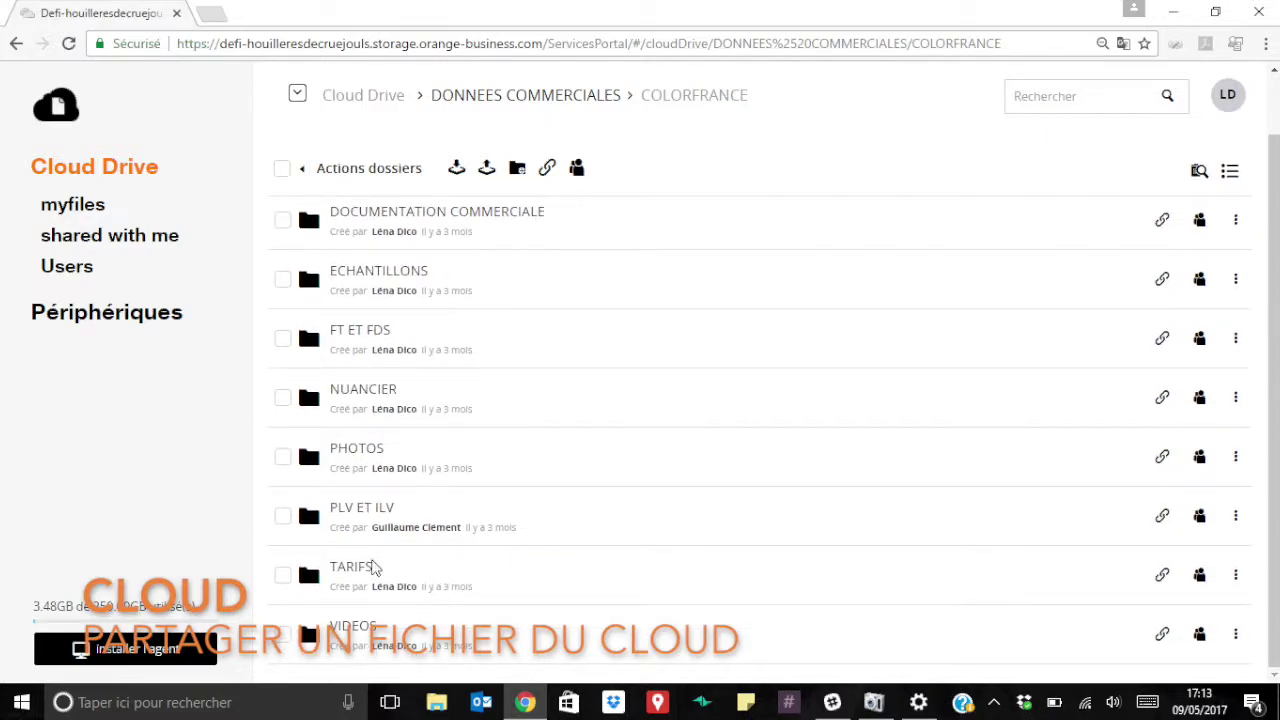
scroll(372, 570, "up", 1)
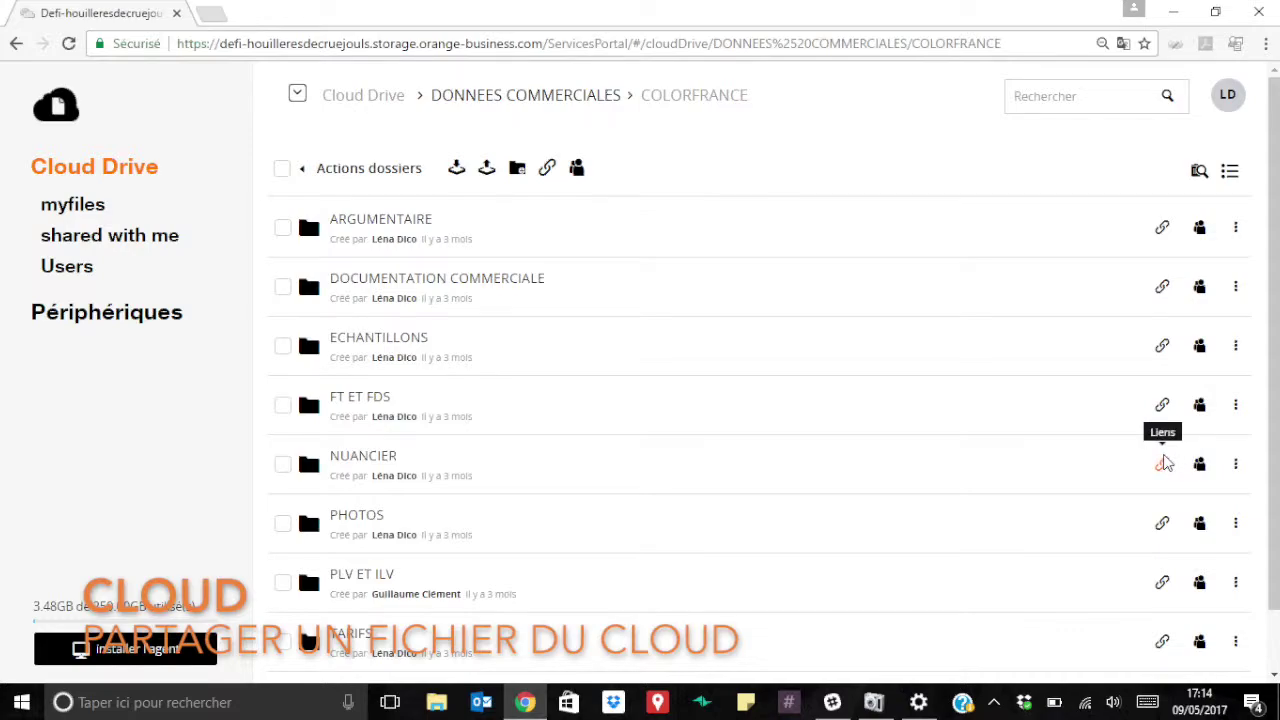
left_click(1163, 463)
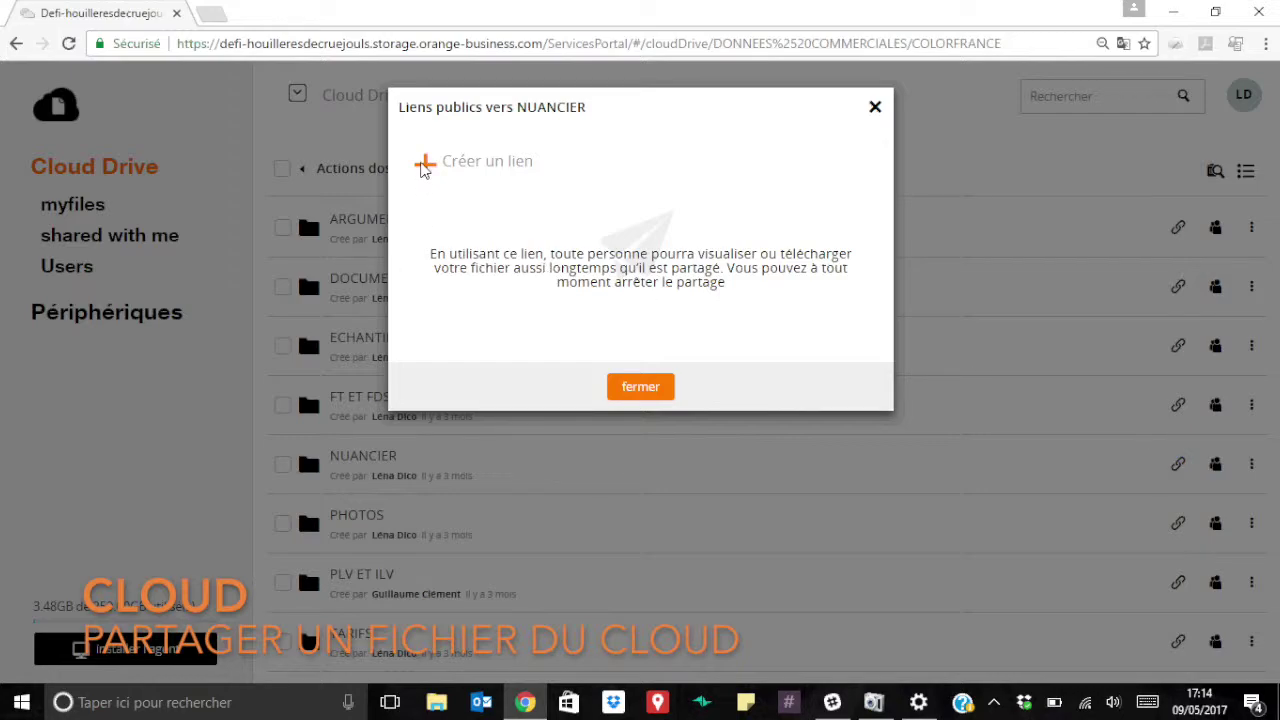
Create a public link for NUANCIER and view its 6/8/2017 expiration date.
left_click(424, 166)
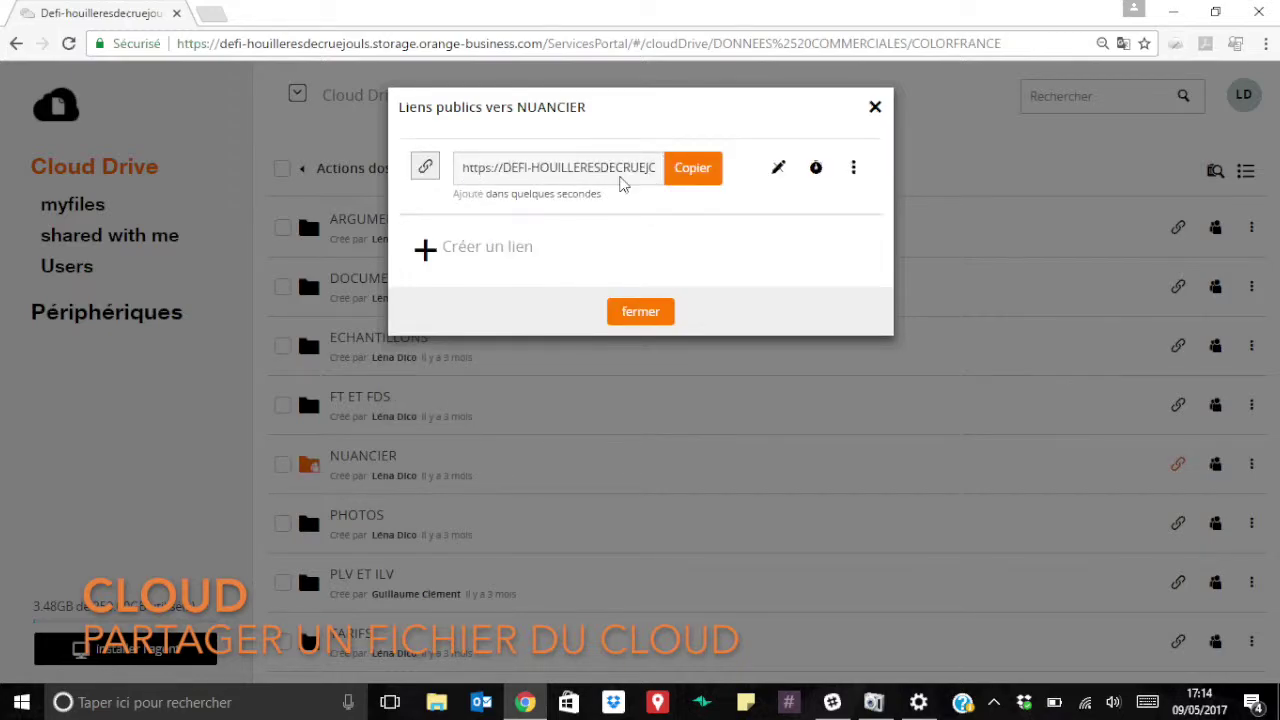
left_click(816, 169)
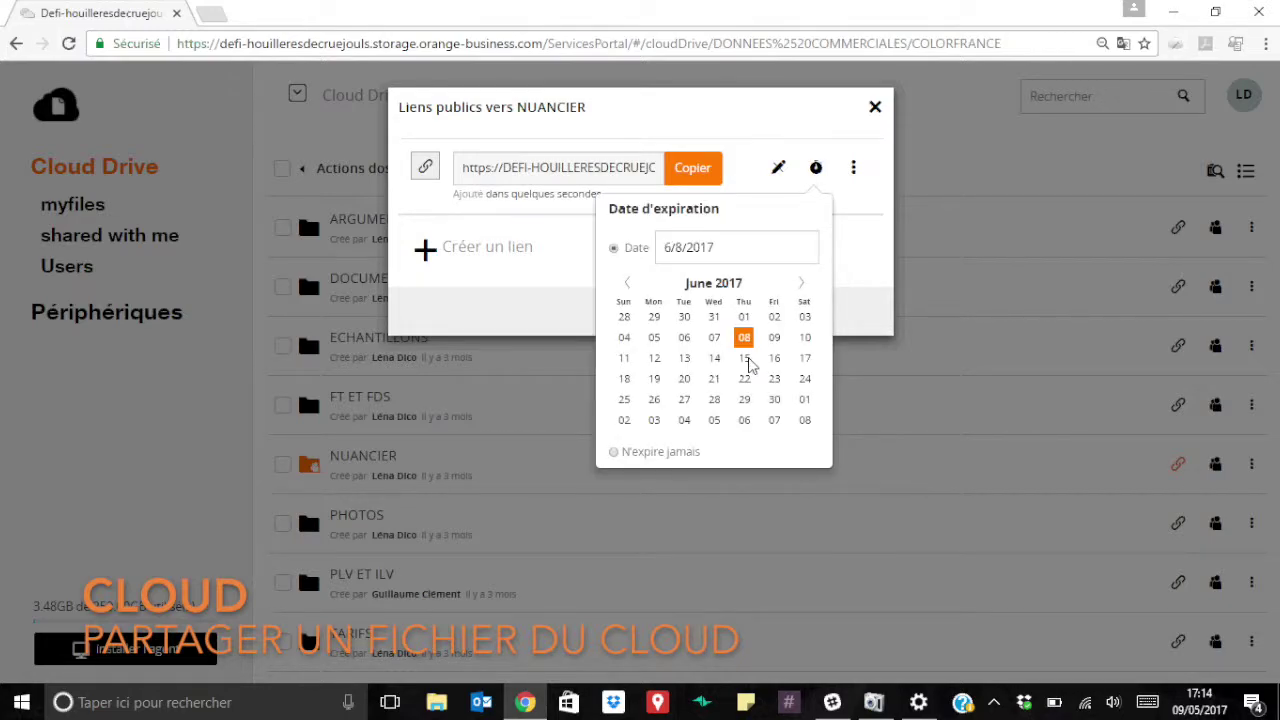
Keep the default 6/8/2017 expiry and copy the NUANCIER public link address to the clipboard.
left_click(748, 362)
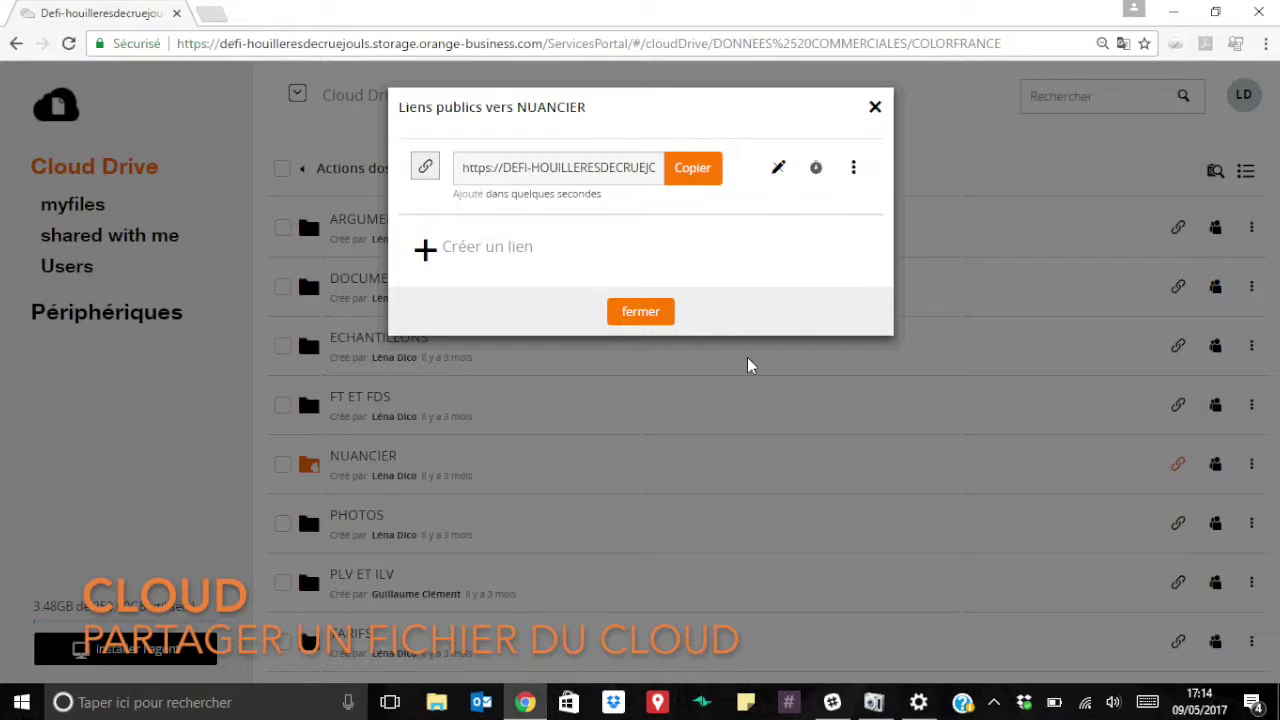
left_click(546, 176)
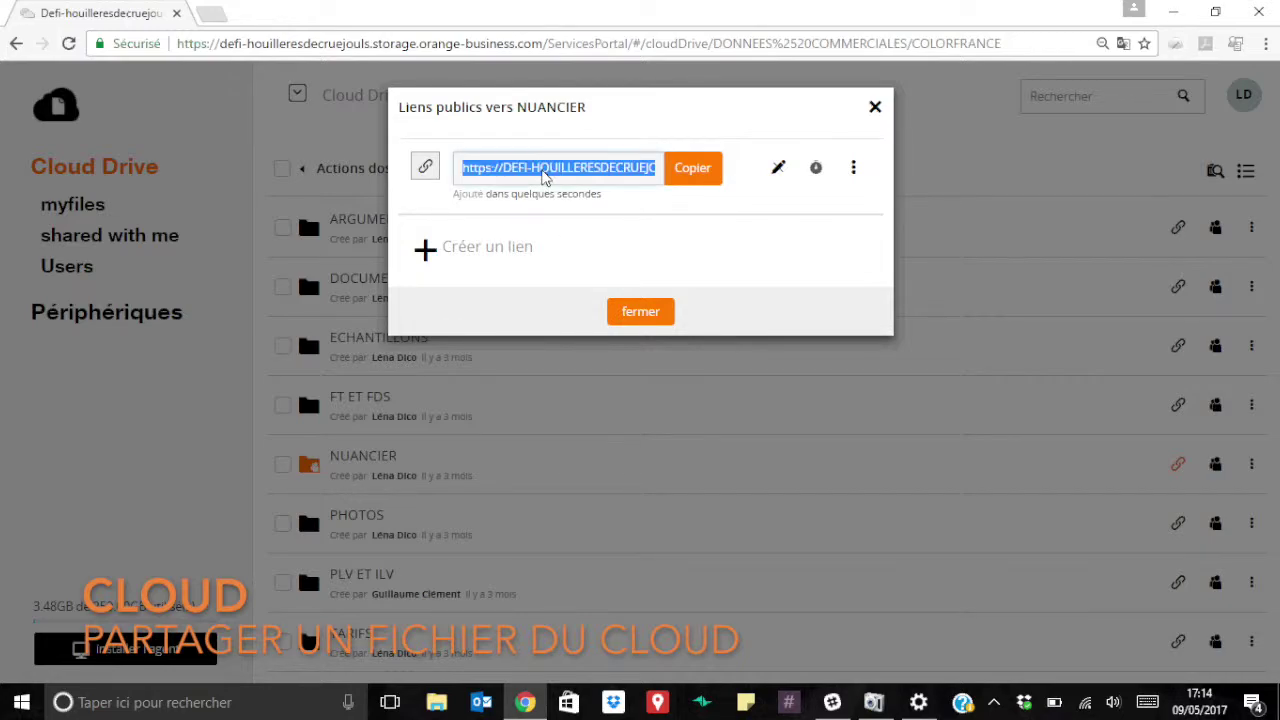
left_click(686, 175)
left_click(686, 175)
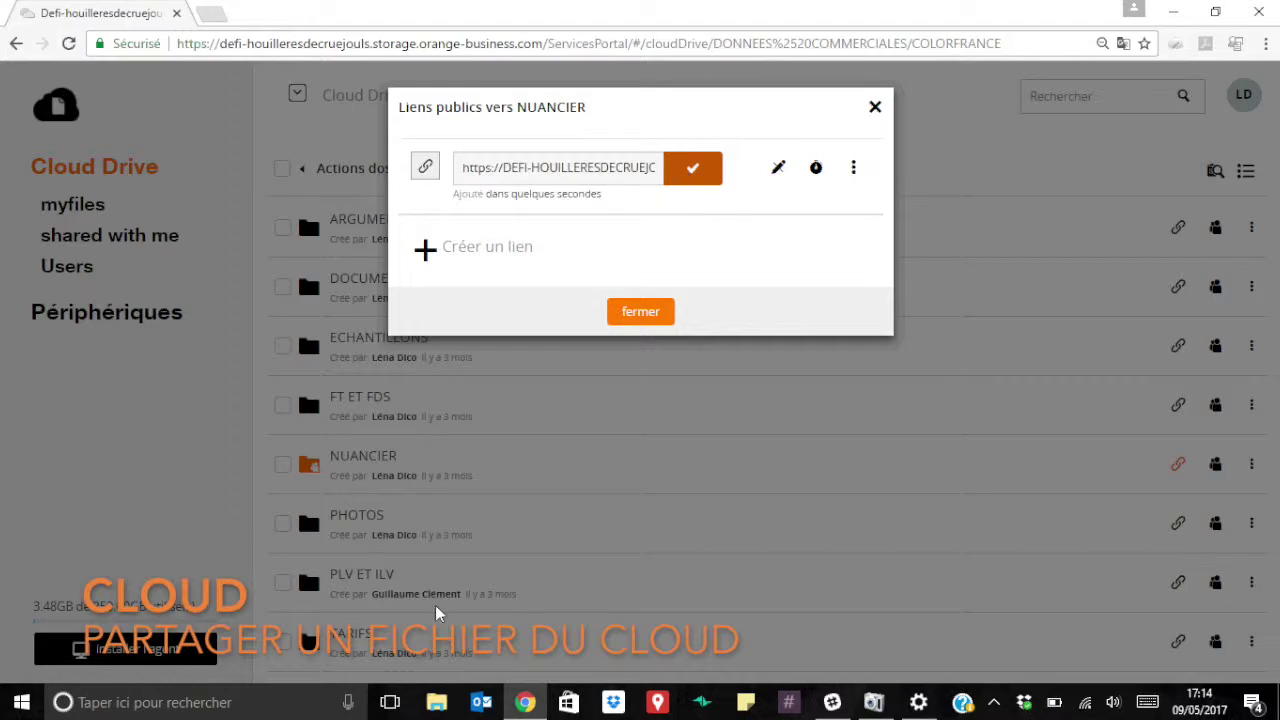
left_click(481, 702)
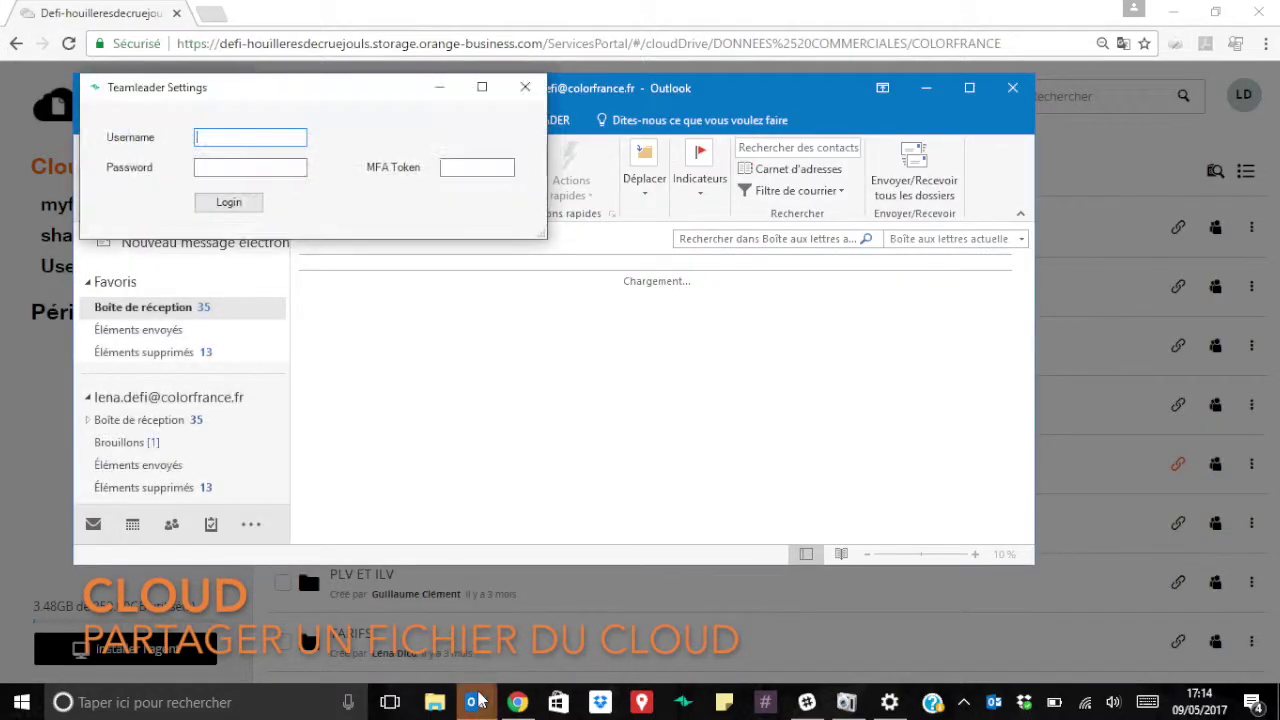
Send a new Outlook e-mail with subject LIEN containing the pasted NUANCIER link to the recipient.
left_click(525, 87)
left_click(549, 111)
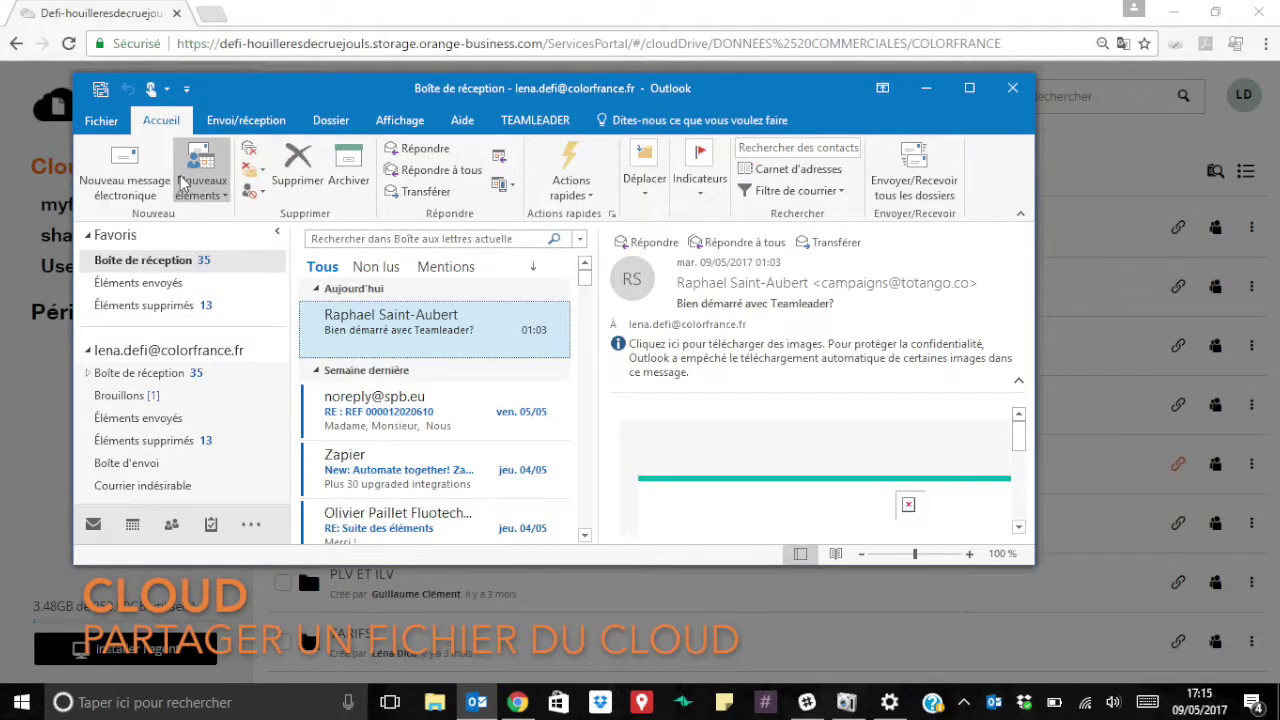
left_click(120, 180)
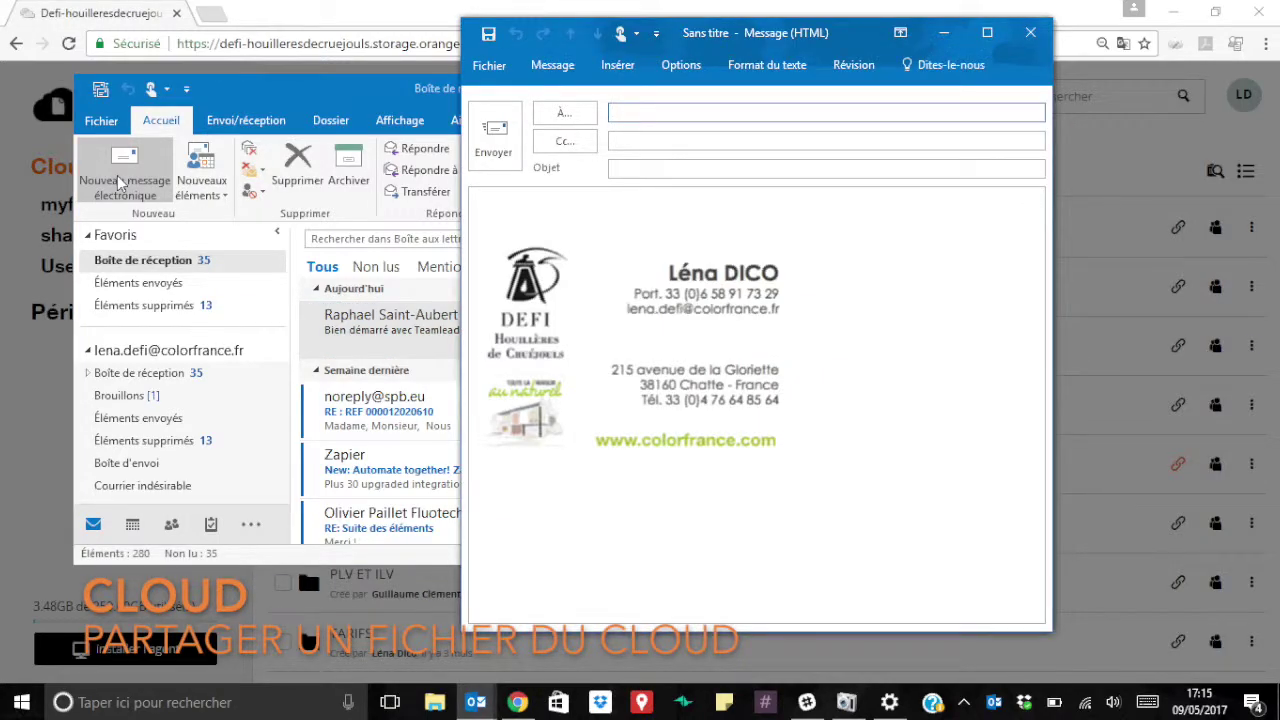
type("LEN")
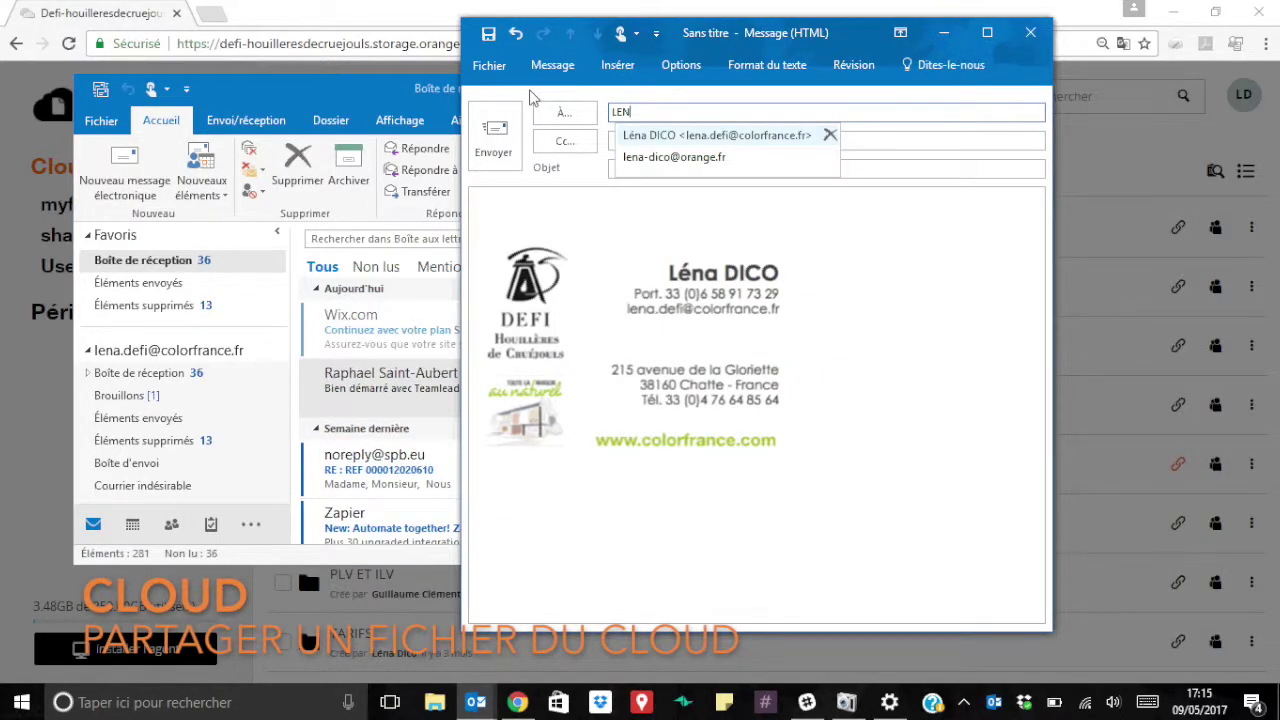
left_click(690, 157)
left_click(673, 172)
type("LIEN")
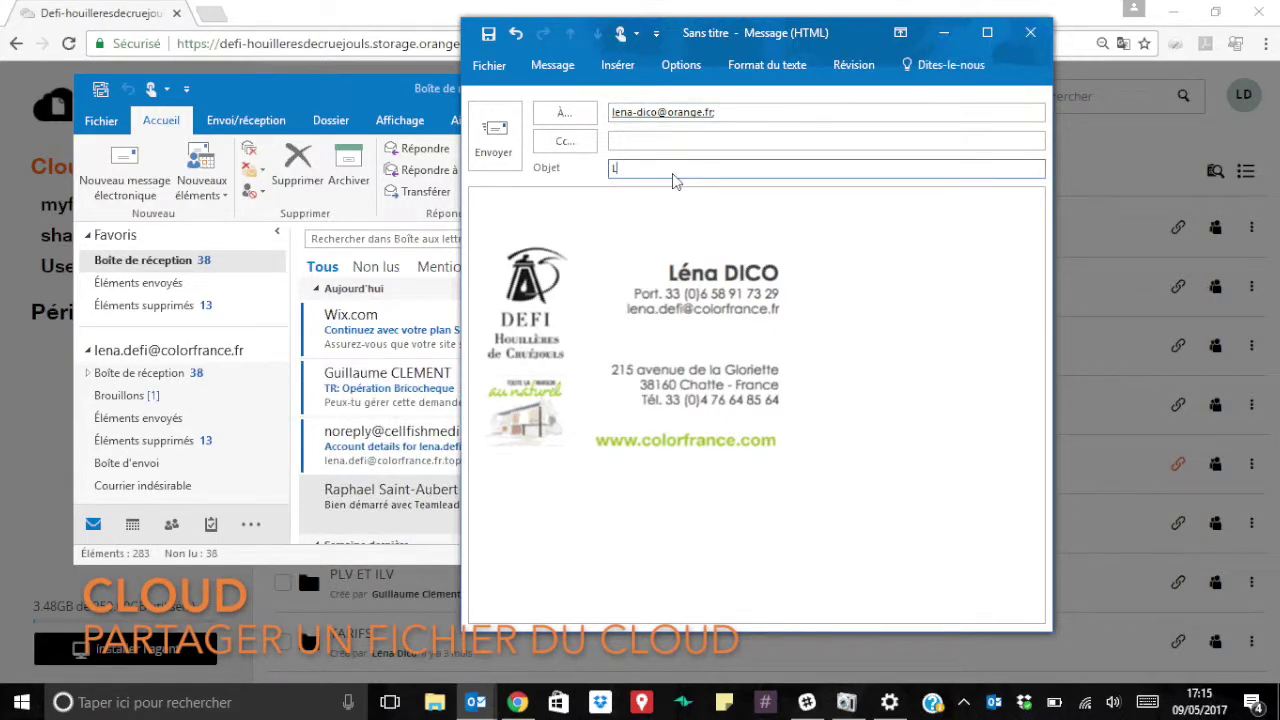
left_click(709, 226)
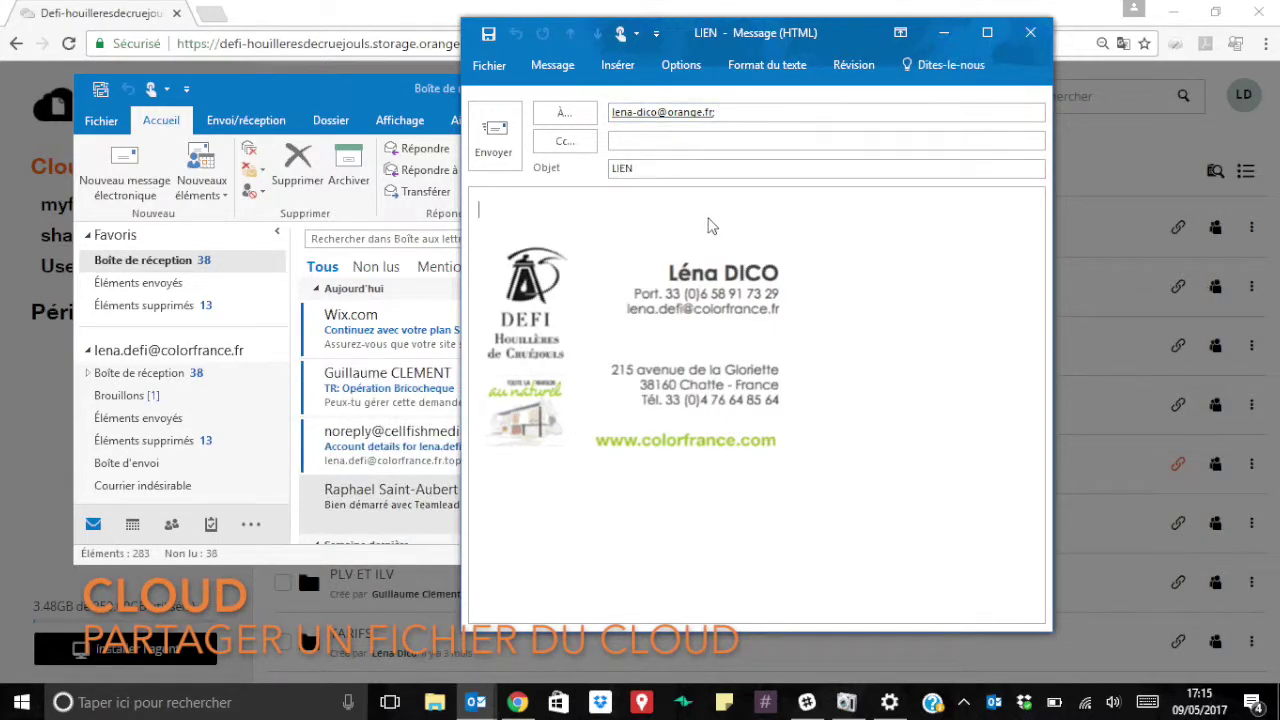
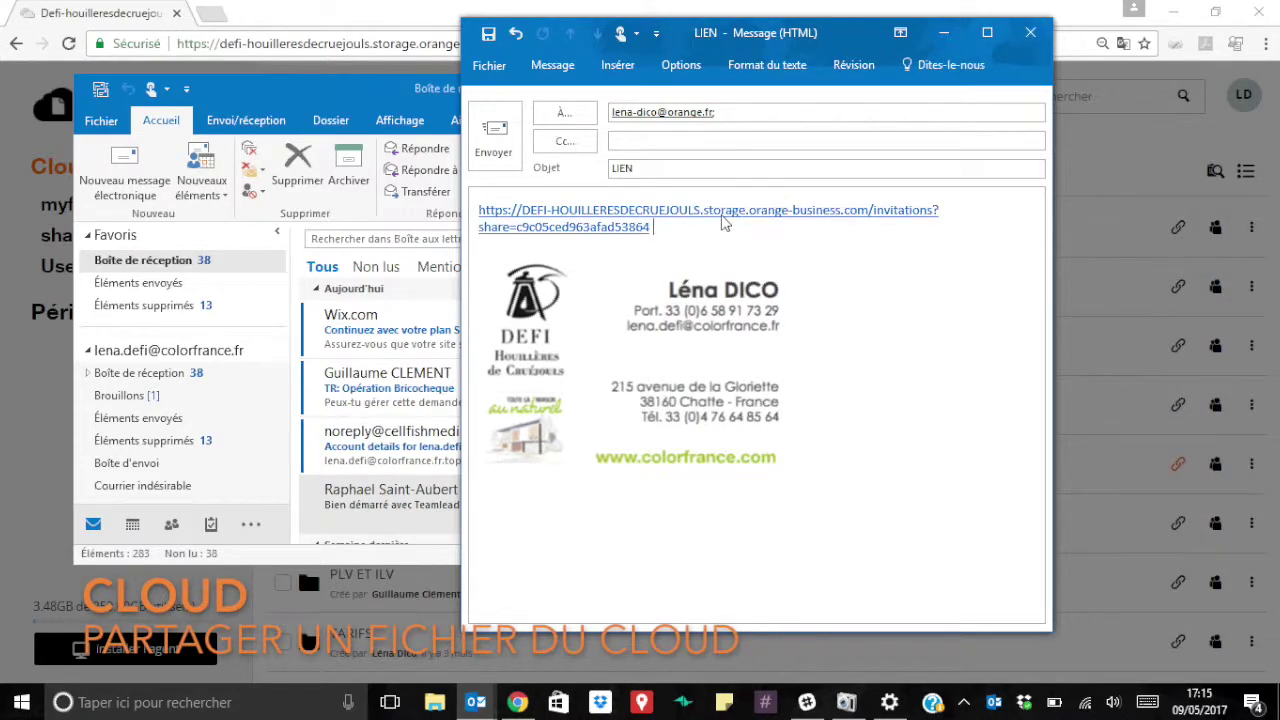
left_click(499, 151)
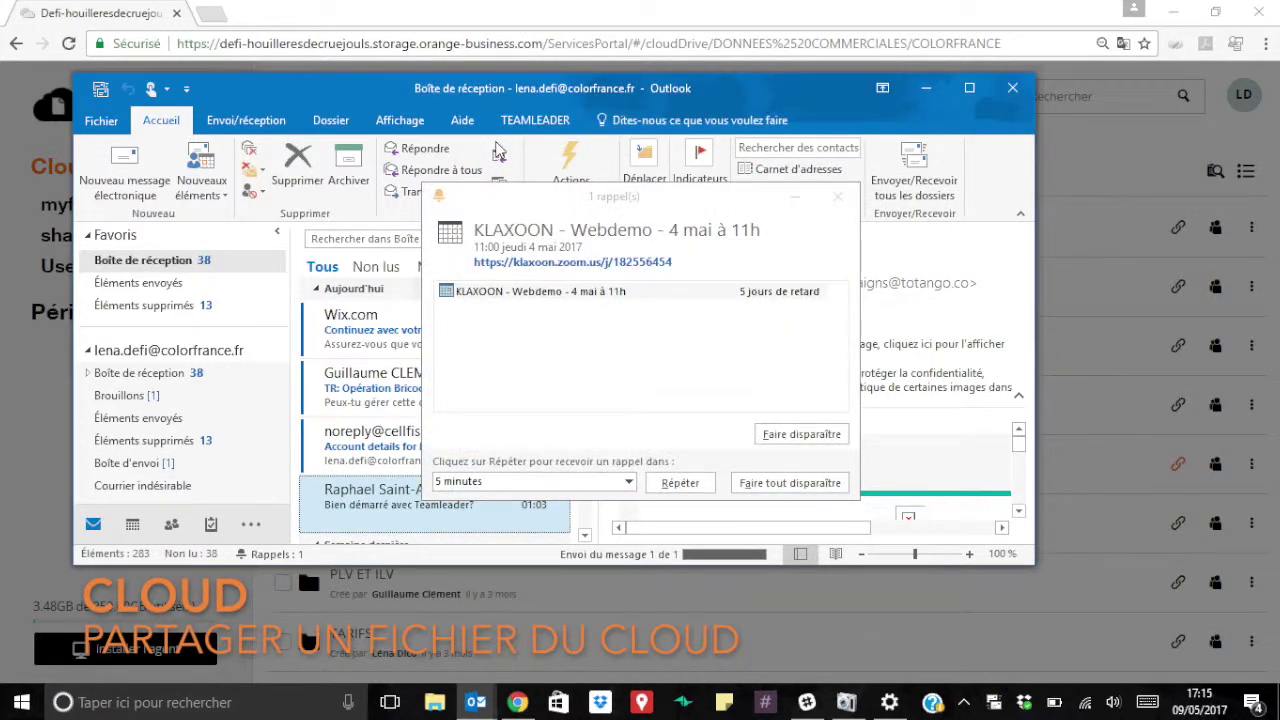
Dismiss the Outlook reminder, quit Outlook, and close the 'Liens publics vers NUANCIER' window.
left_click(840, 200)
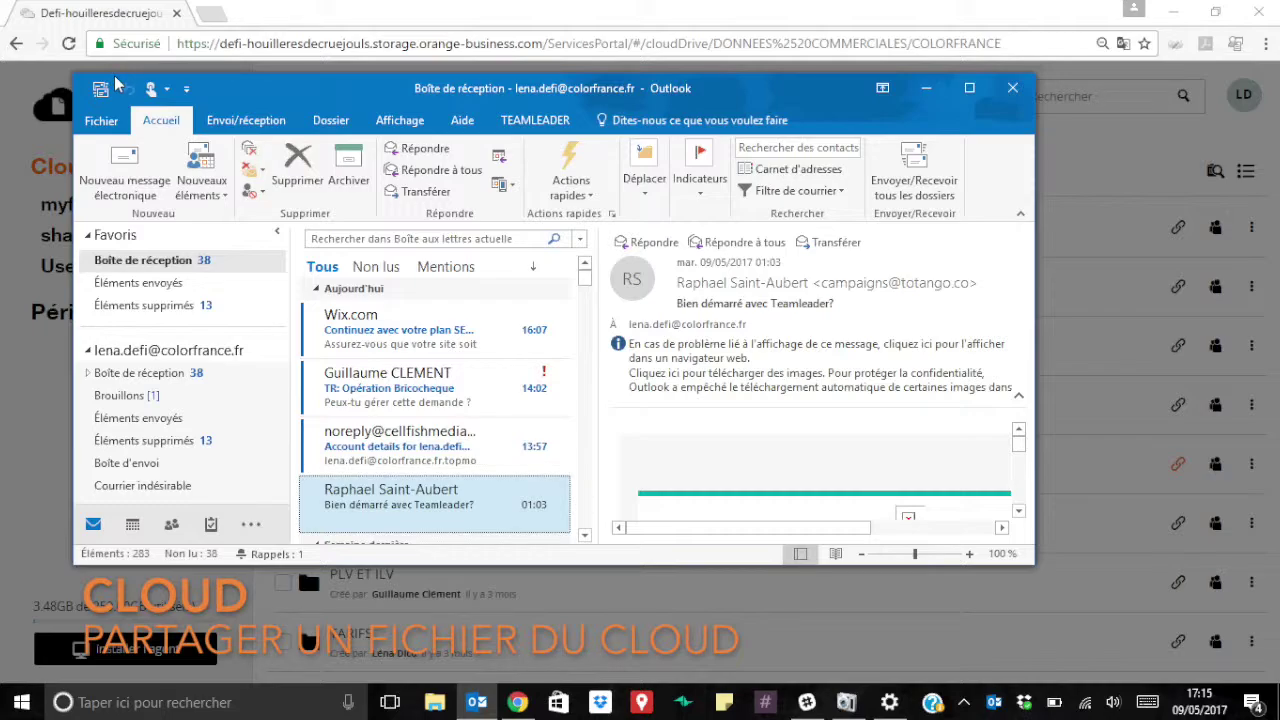
left_click(1016, 92)
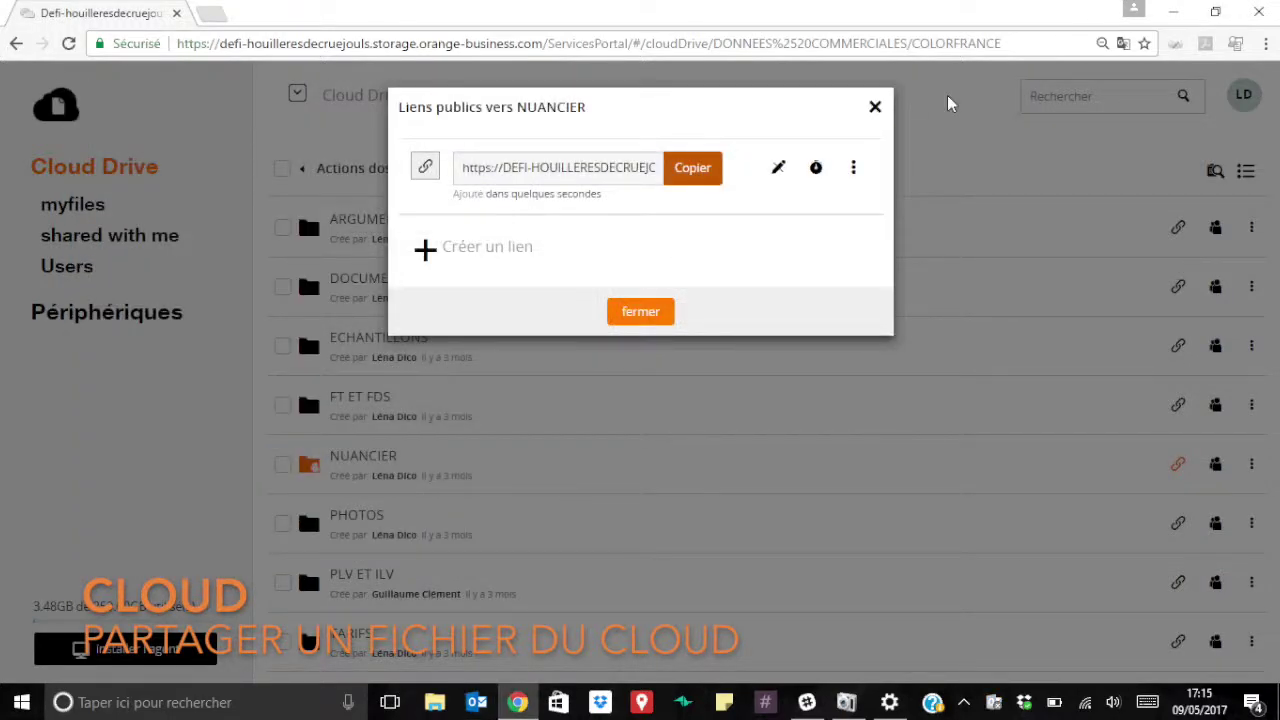
left_click(652, 320)
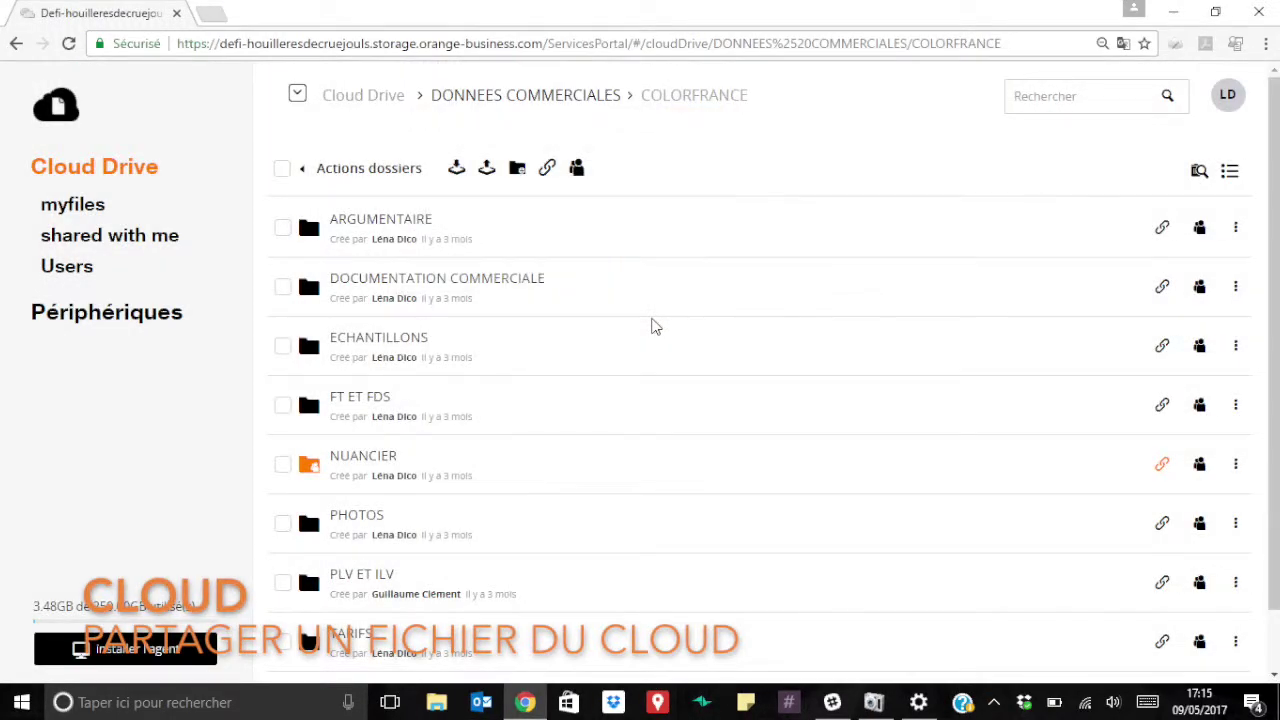
scroll(652, 326, "down", 1)
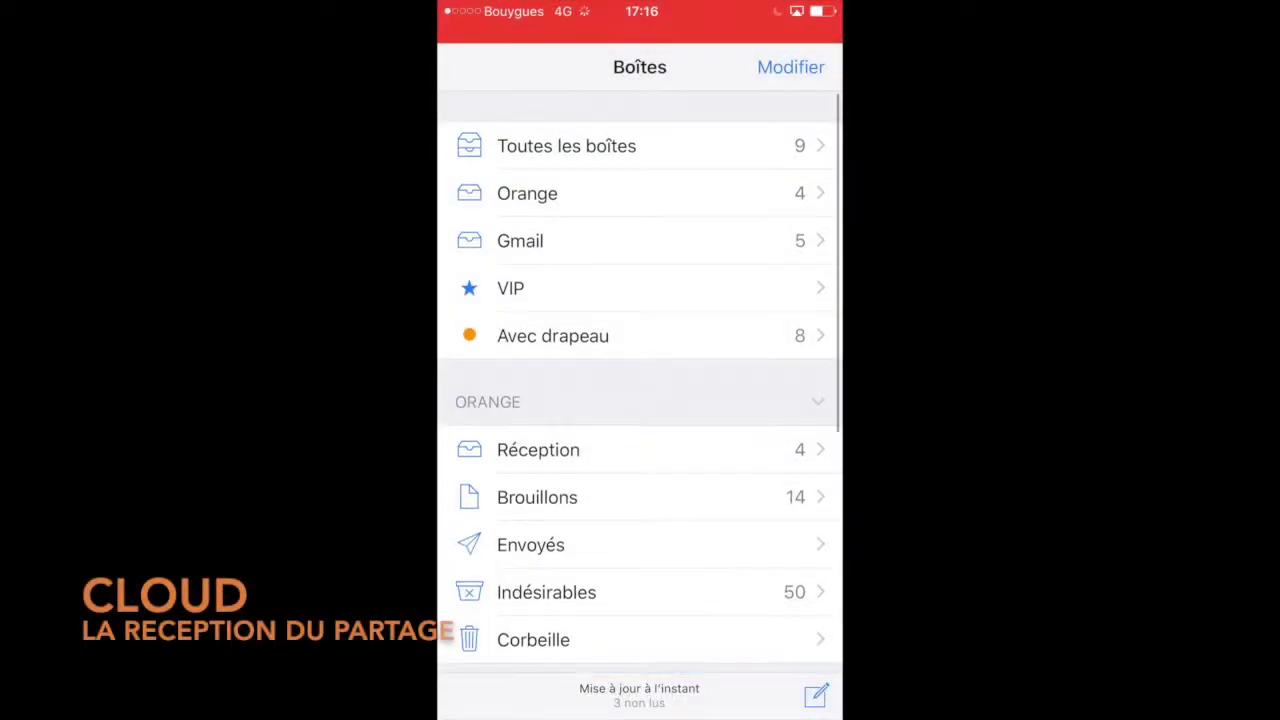
Open the LIEN email in the phone's Réception inbox and follow its link into Safari.
left_click(534, 449)
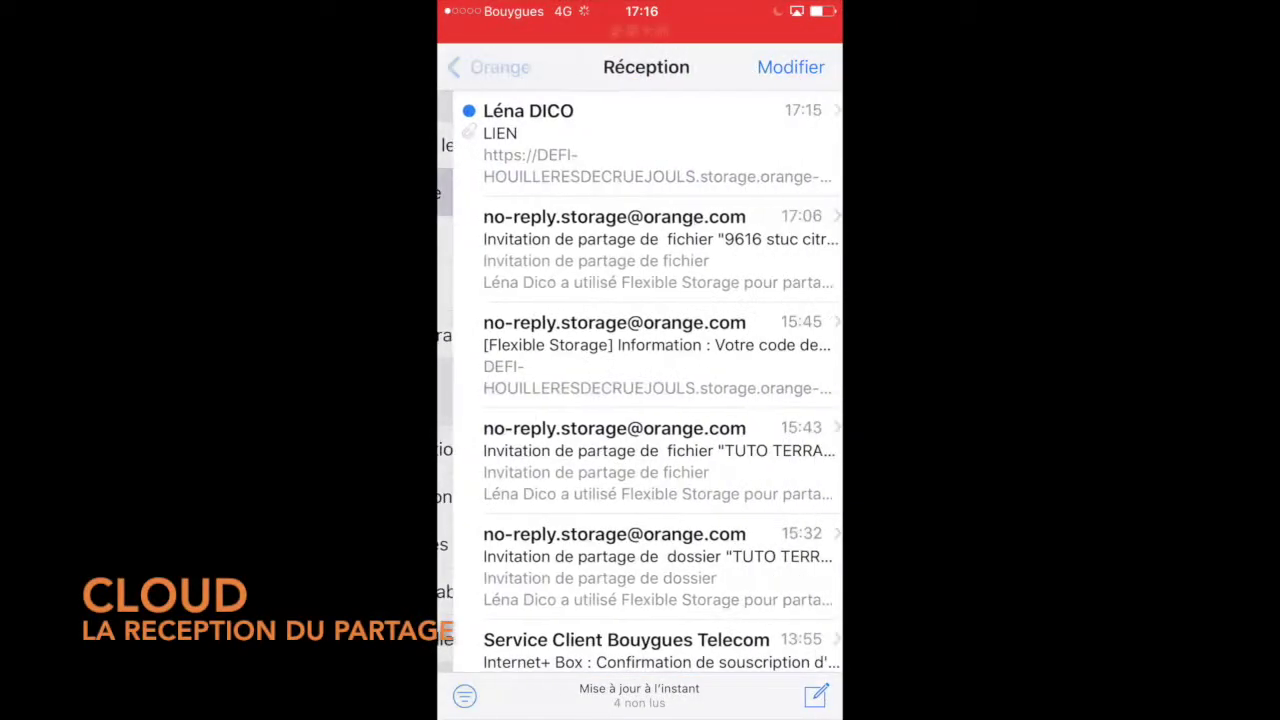
left_click(640, 143)
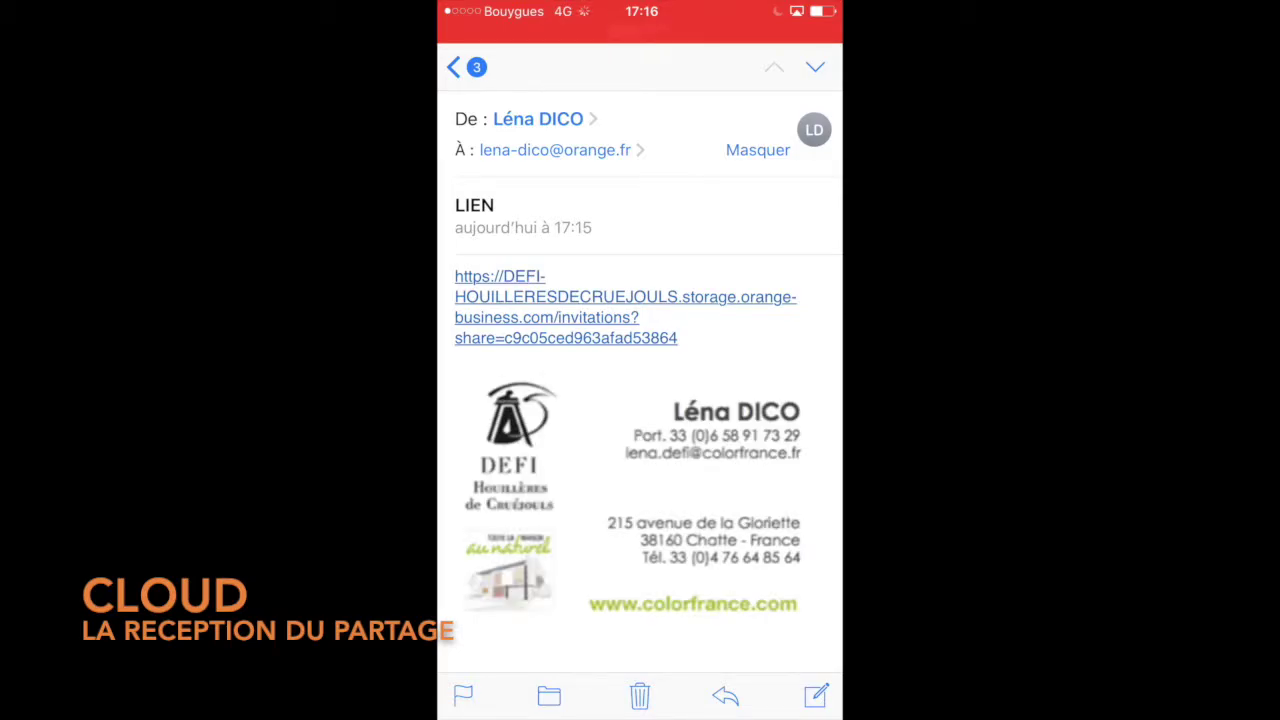
left_click(566, 307)
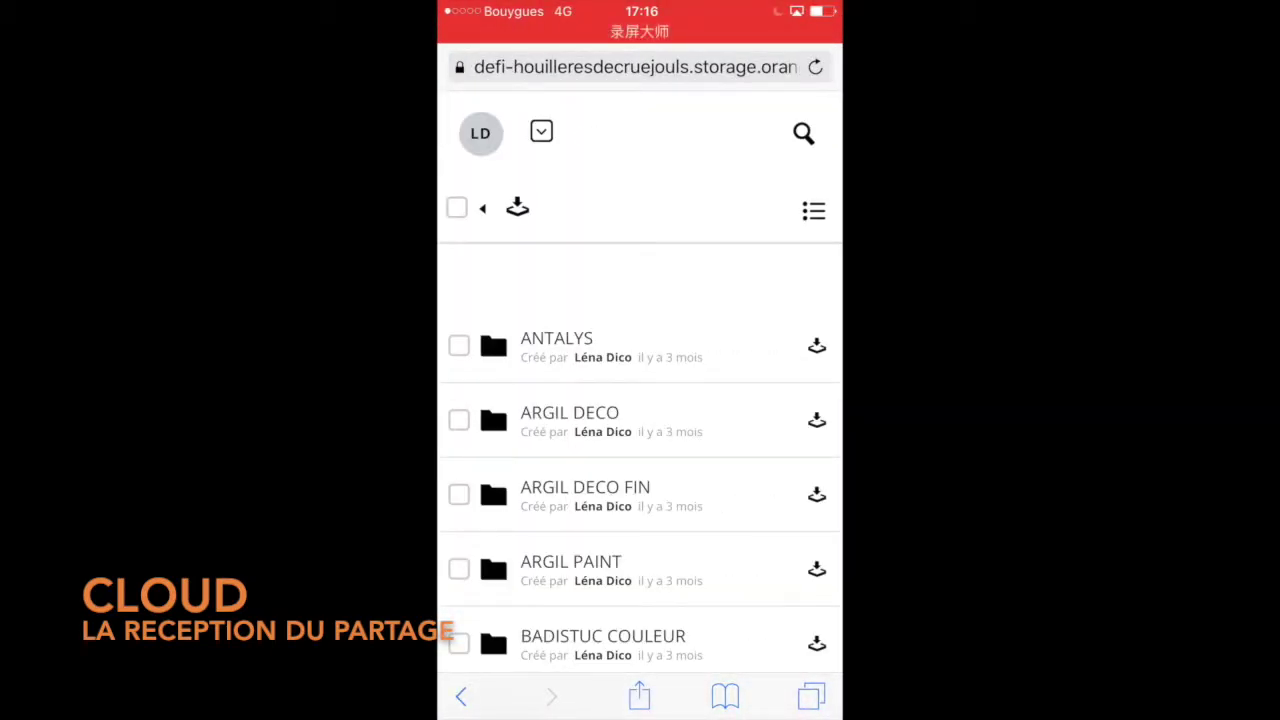
Scroll through the shared NUANCIER subfolder listing in Safari.
scroll(640, 450, "down", 10)
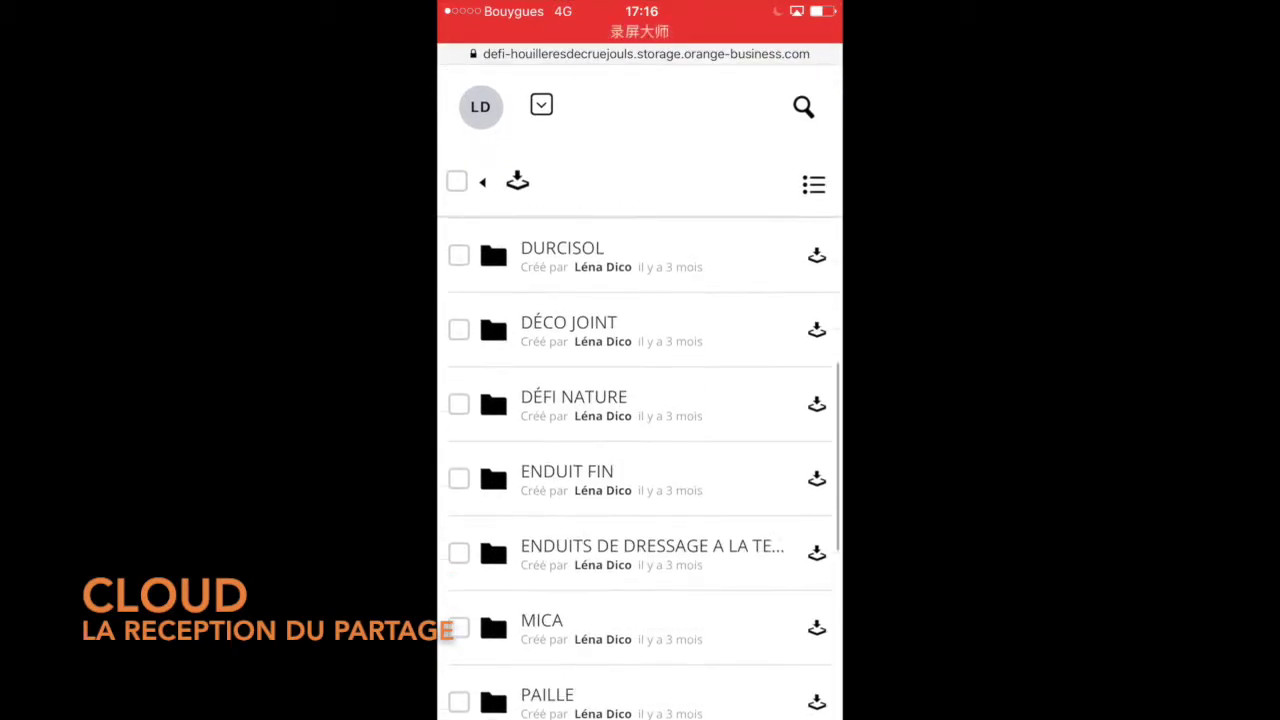
scroll(640, 450, "down", 7)
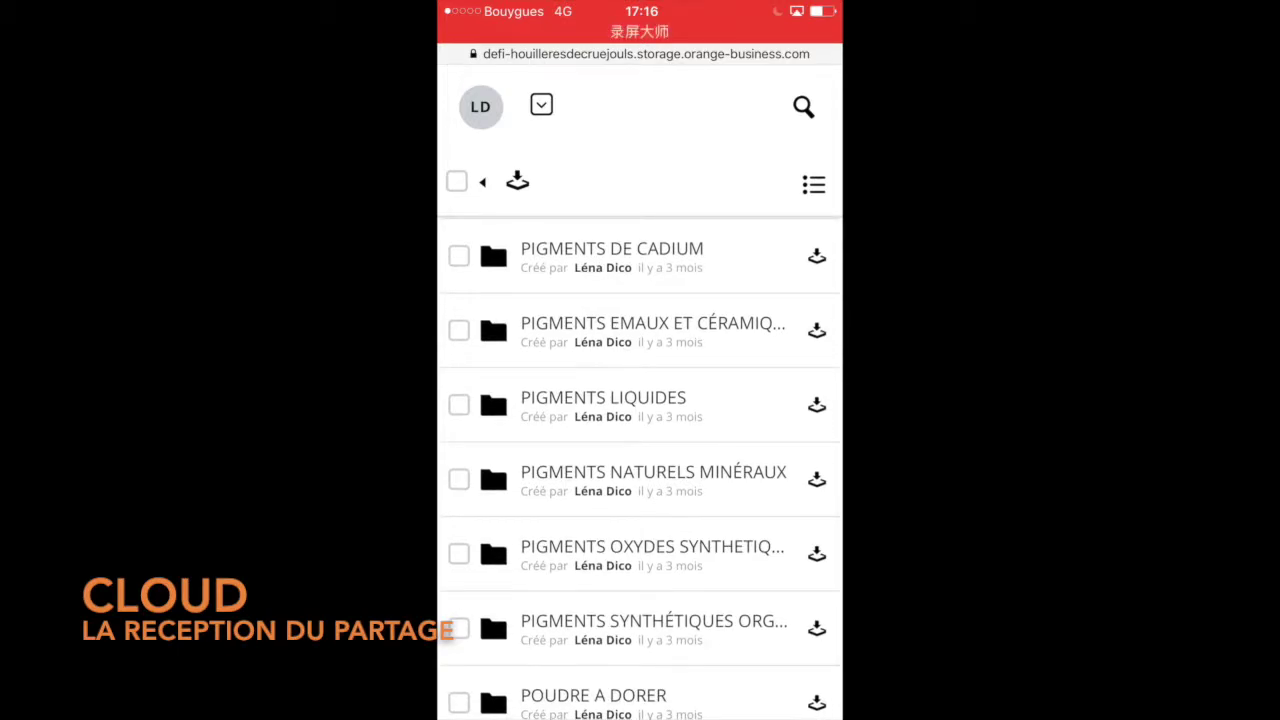
scroll(640, 450, "down", 3)
scroll(640, 450, "up", 6)
scroll(640, 450, "up", 10)
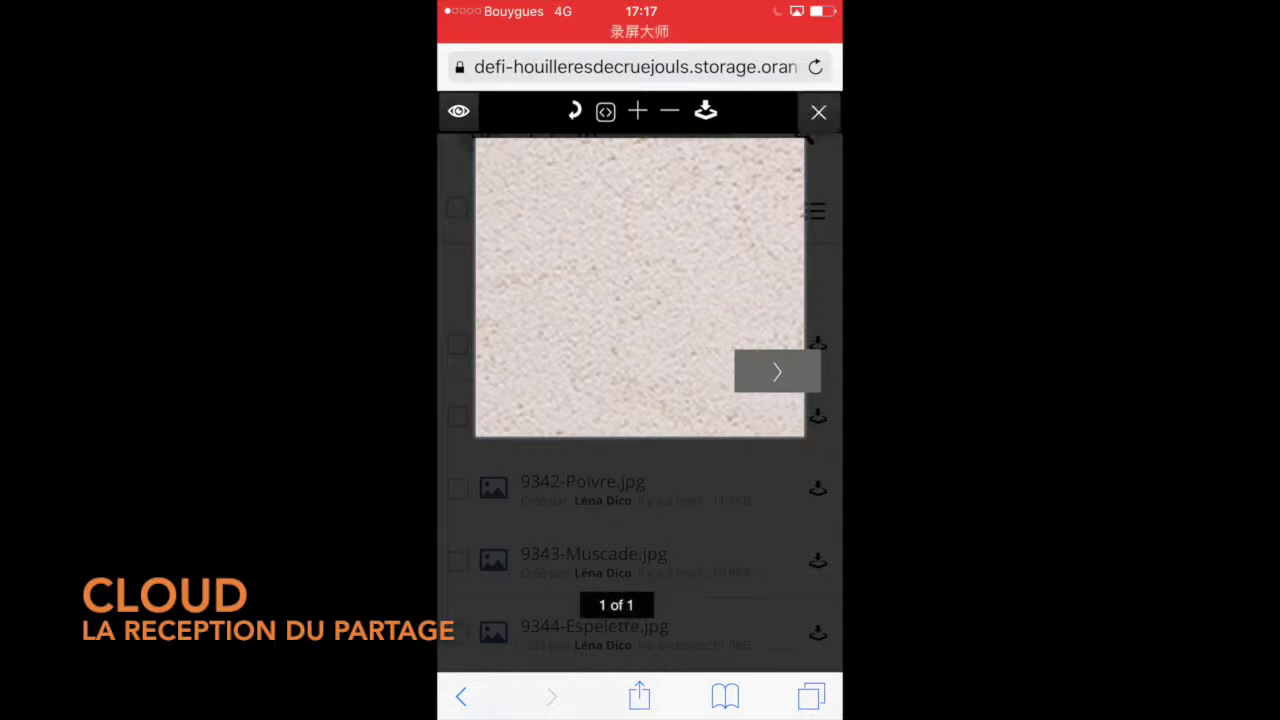
Close the colour swatch image preview and return to the subfolder's jpg file list.
scroll(640, 400, "down", 2)
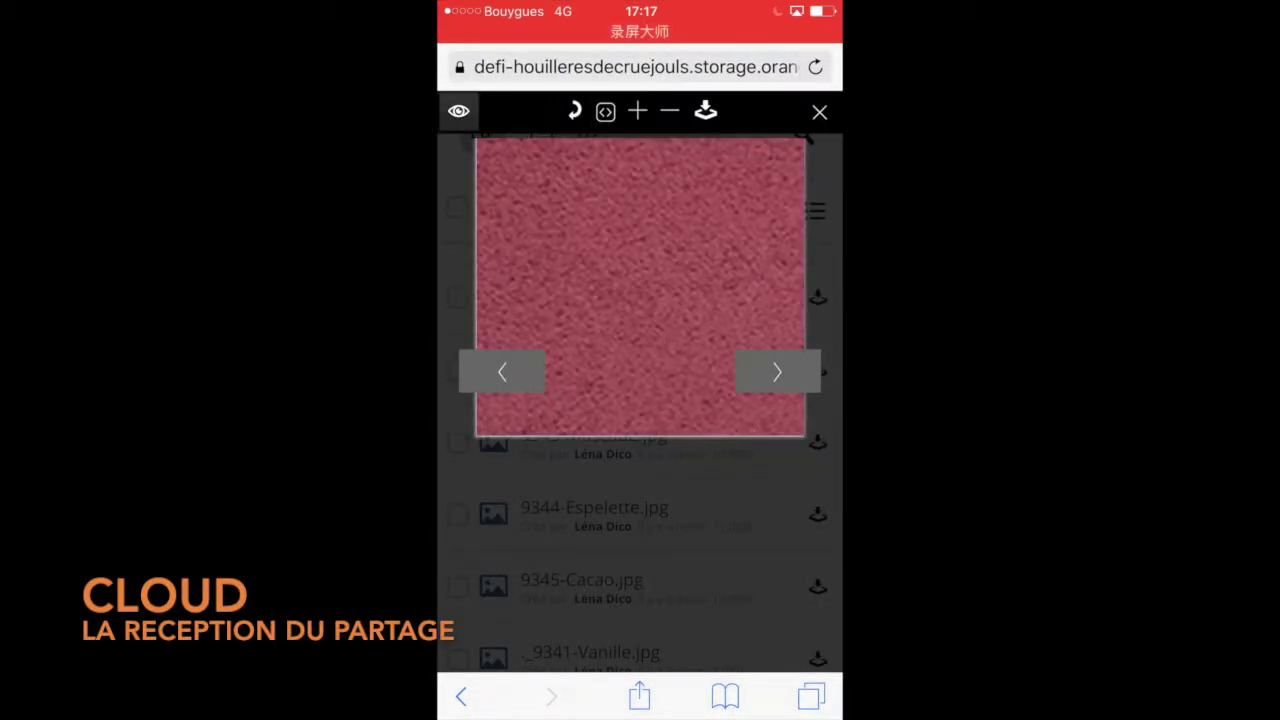
left_click(819, 112)
scroll(640, 450, "up", 3)
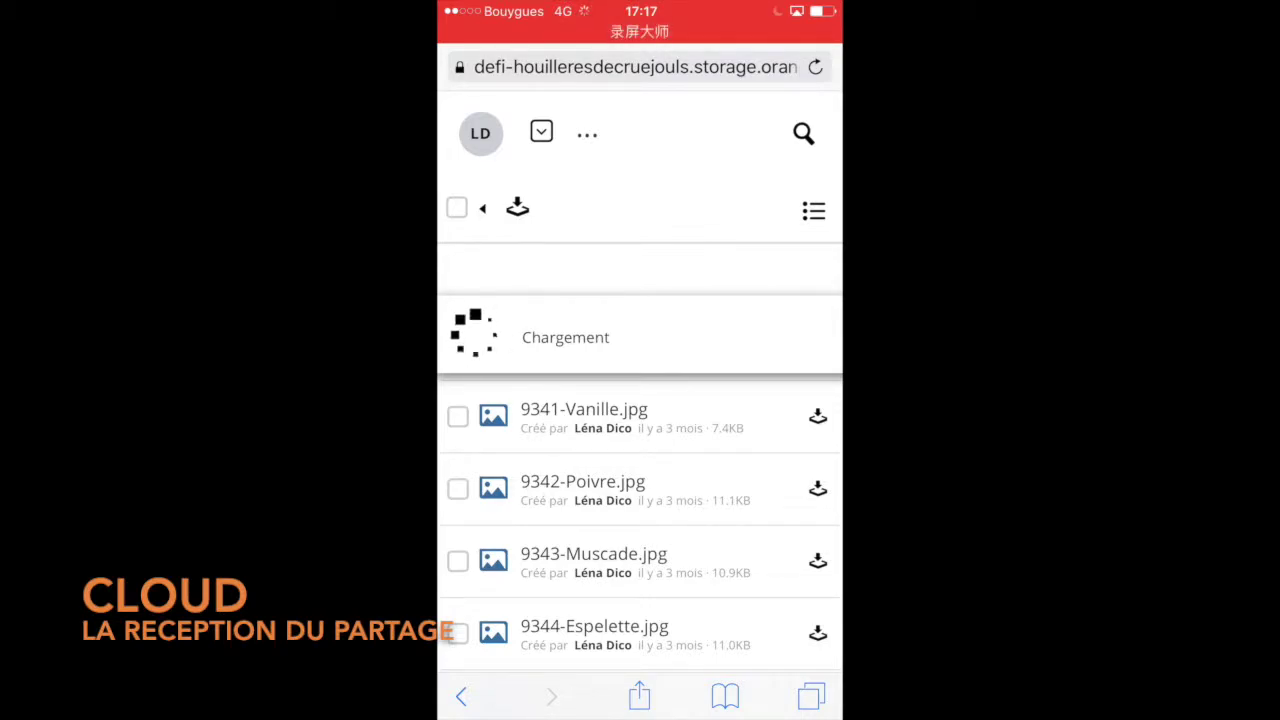
Browse the list of folders in the NUANCIER share.
scroll(640, 450, "down", 3)
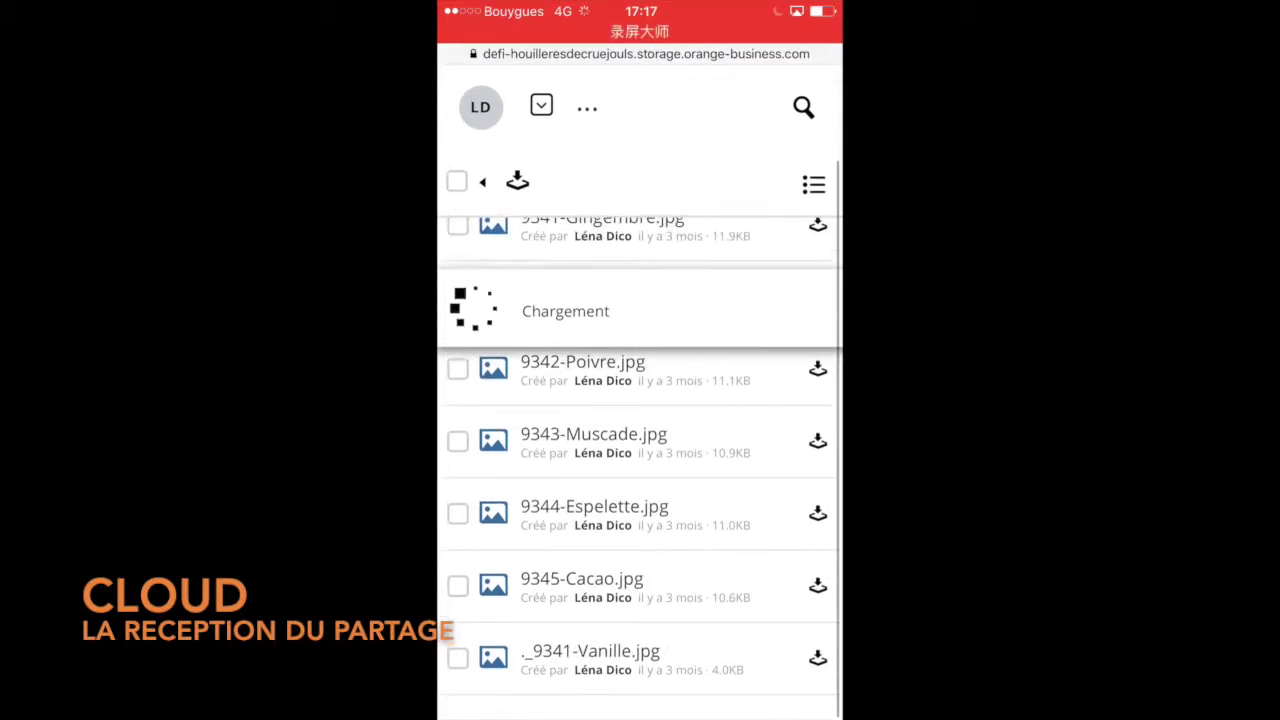
scroll(640, 450, "up", 3)
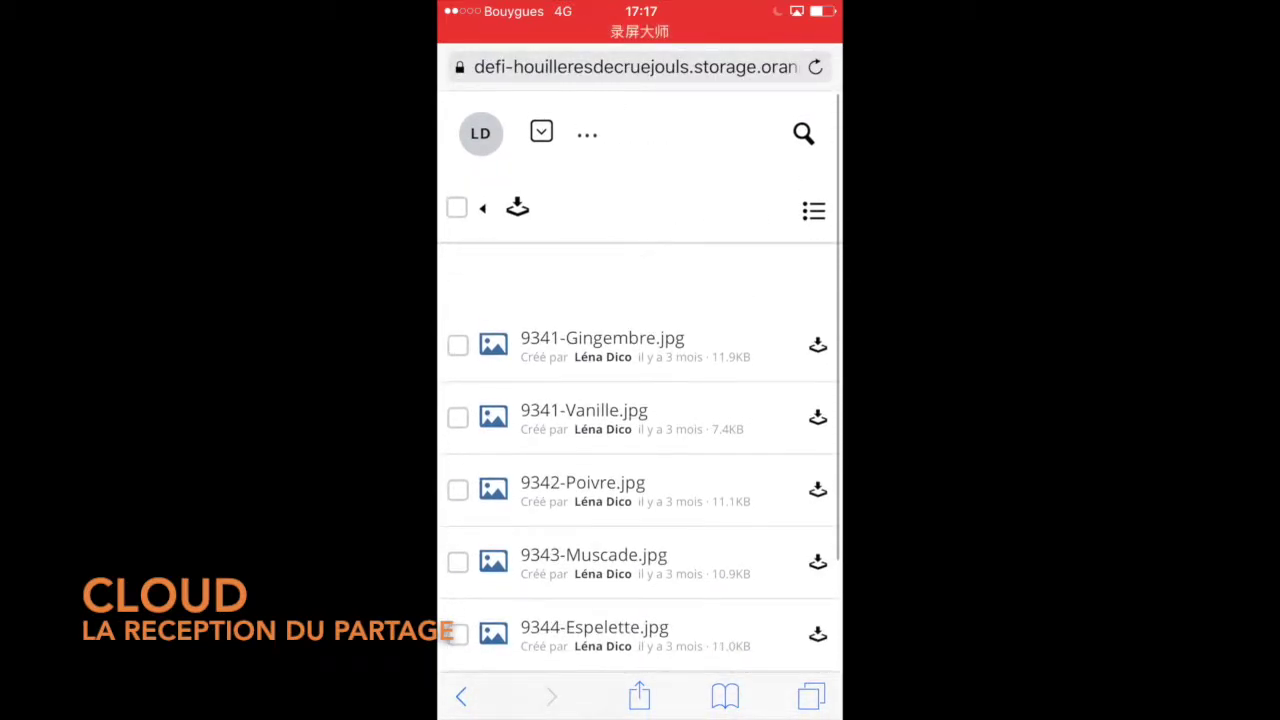
left_click(541, 131)
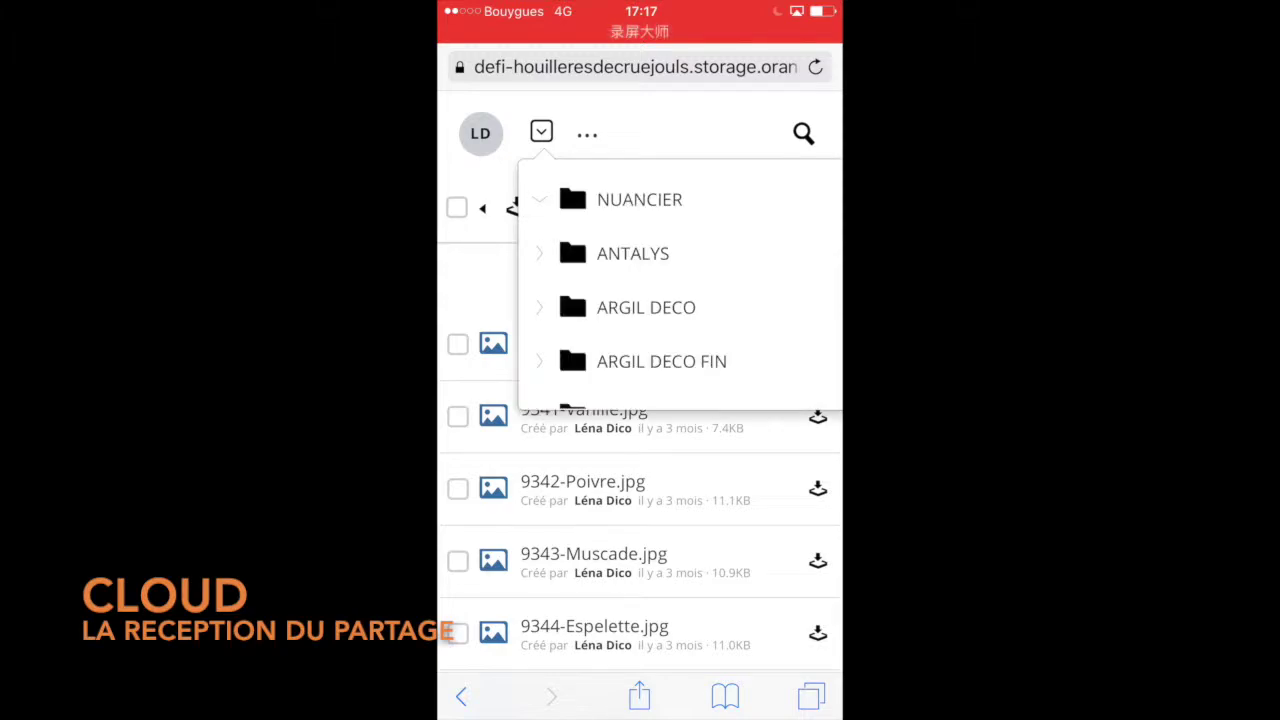
scroll(680, 285, "down", 10)
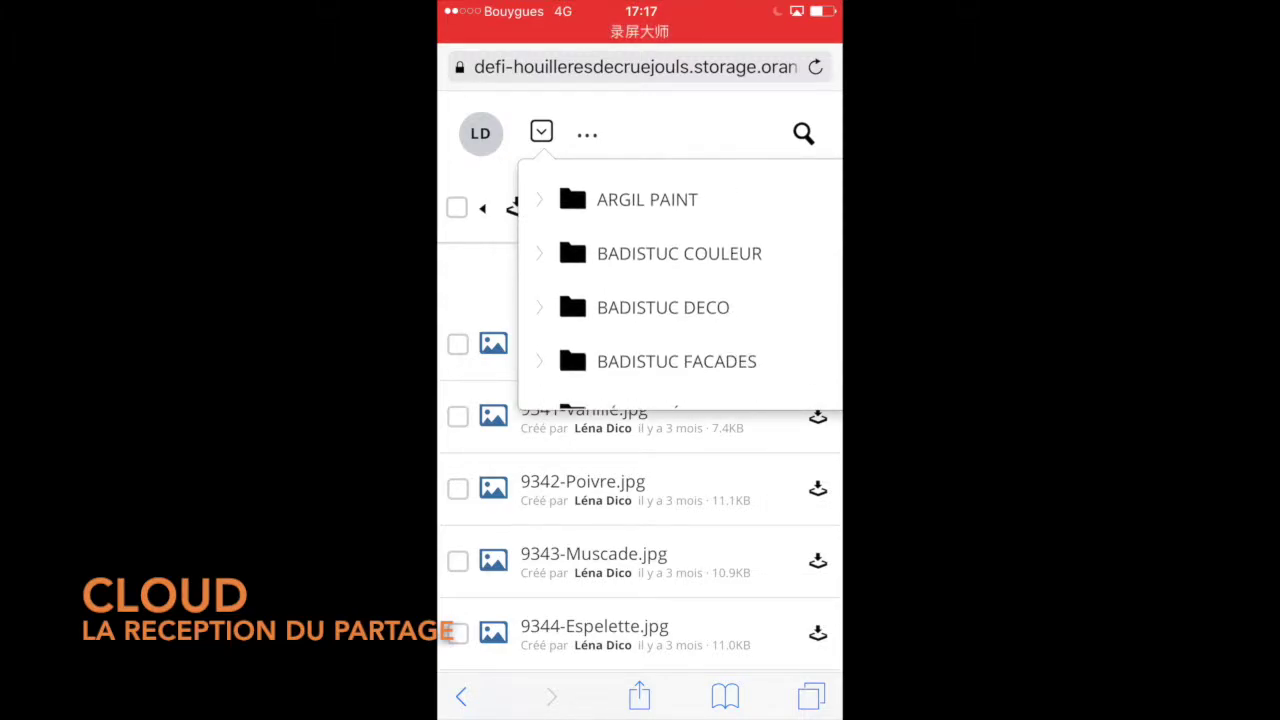
scroll(680, 285, "down", 10)
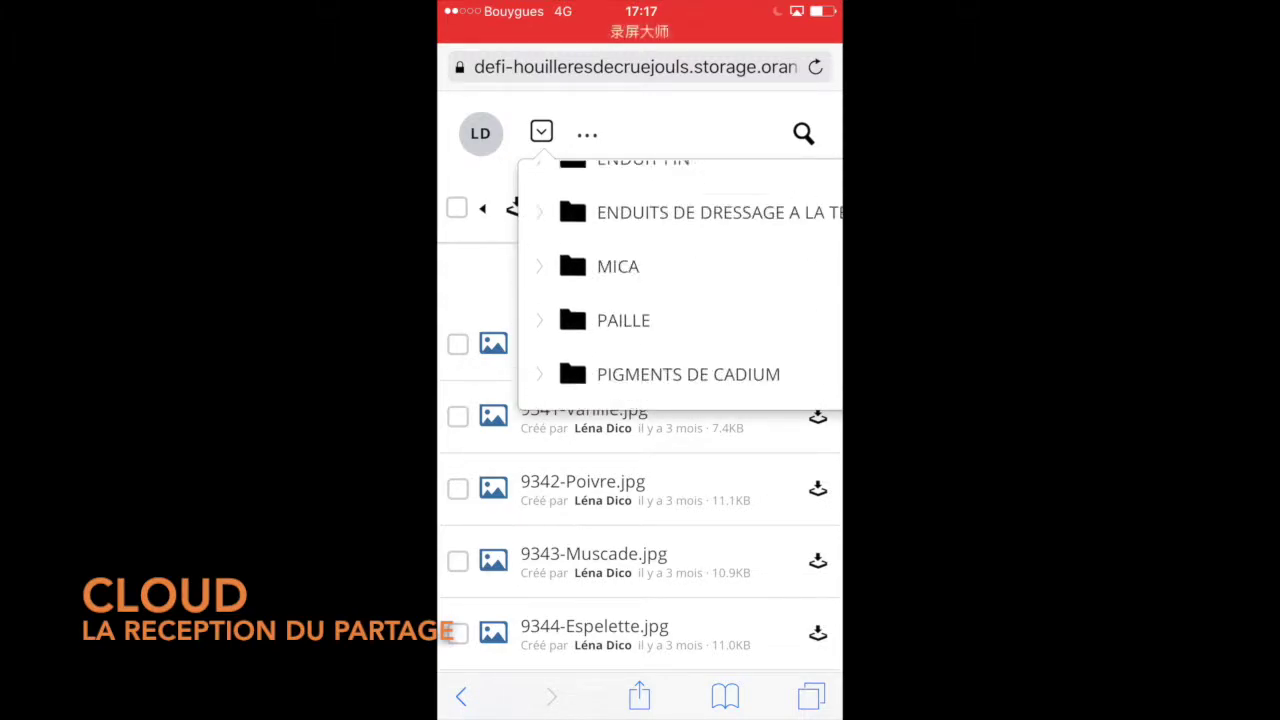
scroll(680, 285, "up", 5)
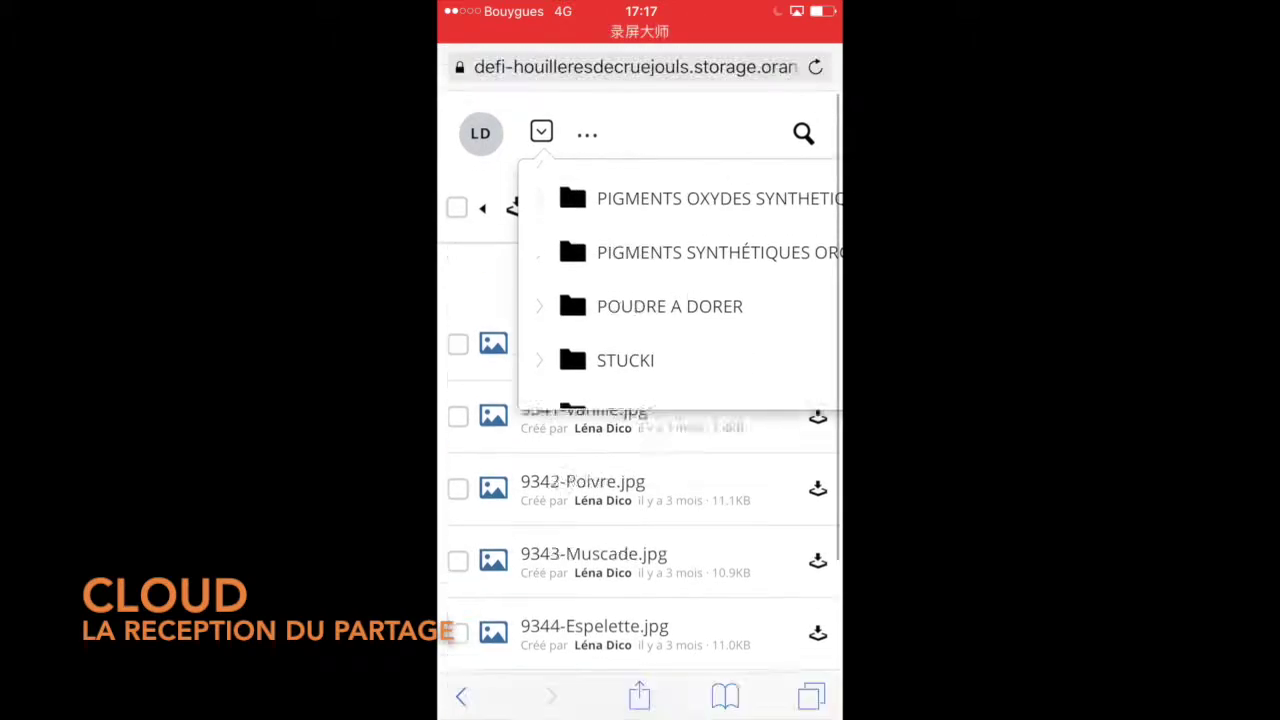
scroll(680, 285, "up", 10)
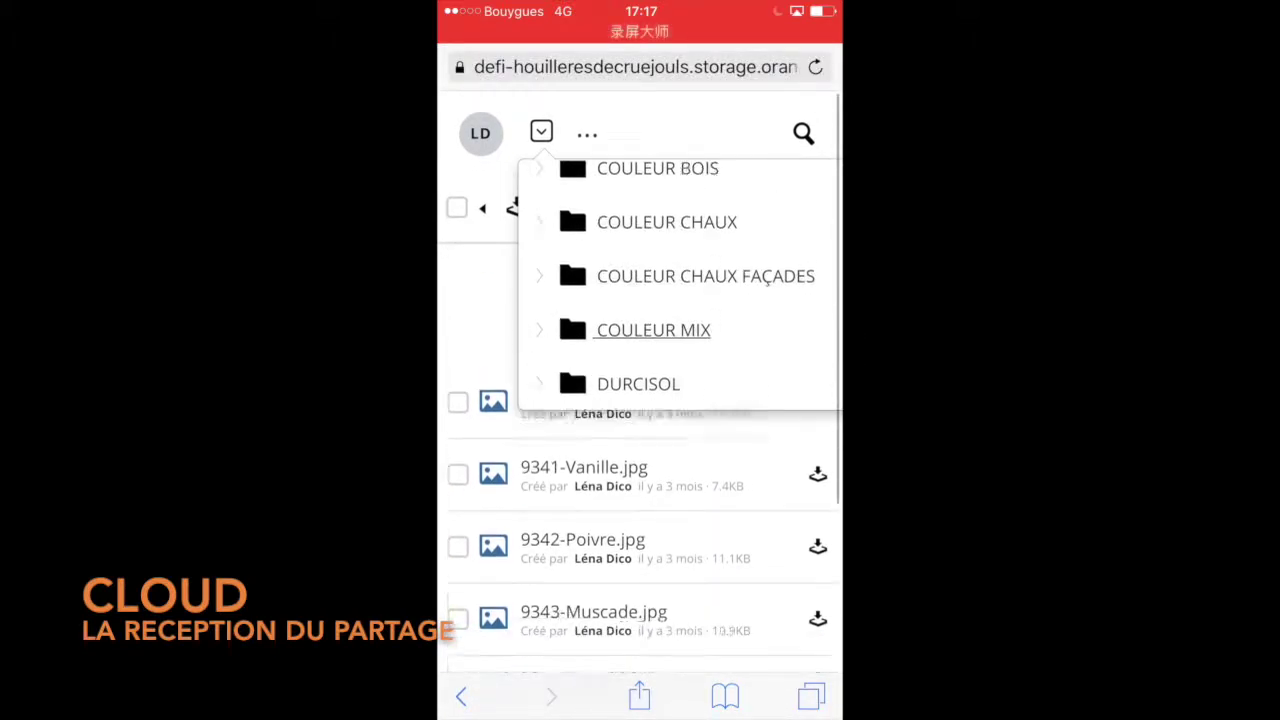
scroll(680, 285, "up", 5)
scroll(640, 540, "down", 2)
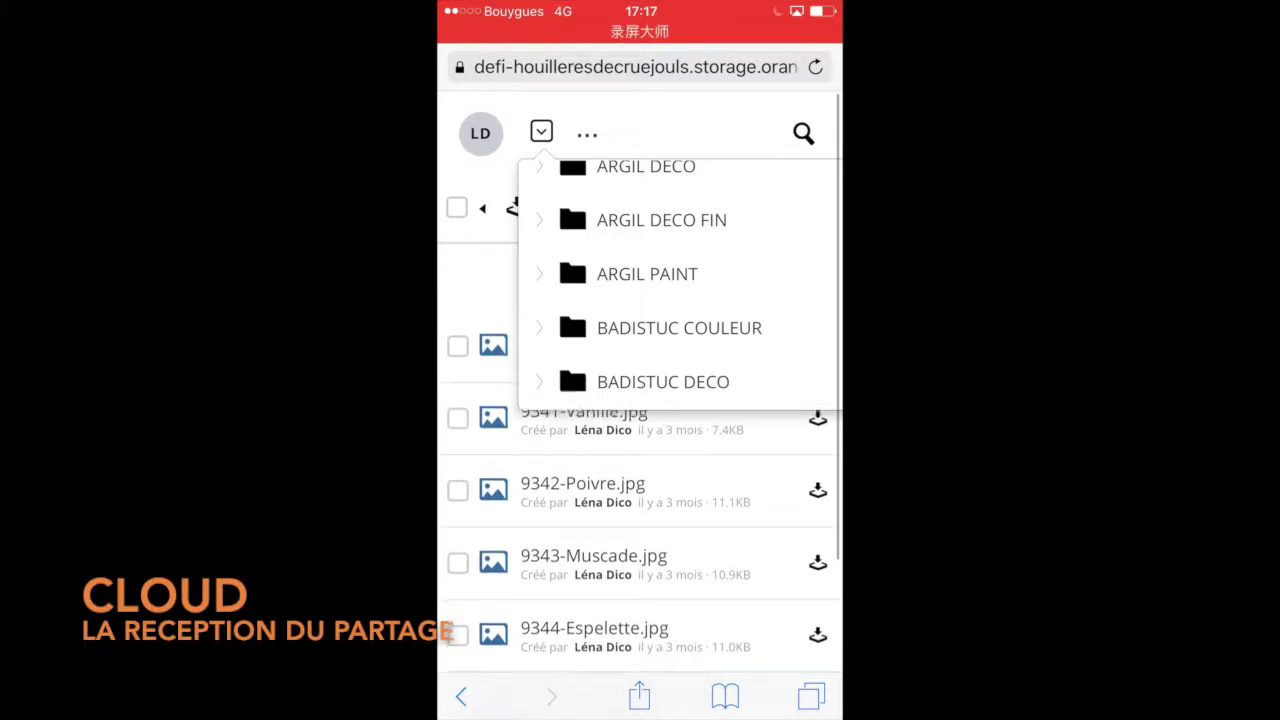
Close the folder list, view the owner's sharing note with one-month access expiry, and open sorting options.
left_click(541, 131)
left_click(480, 133)
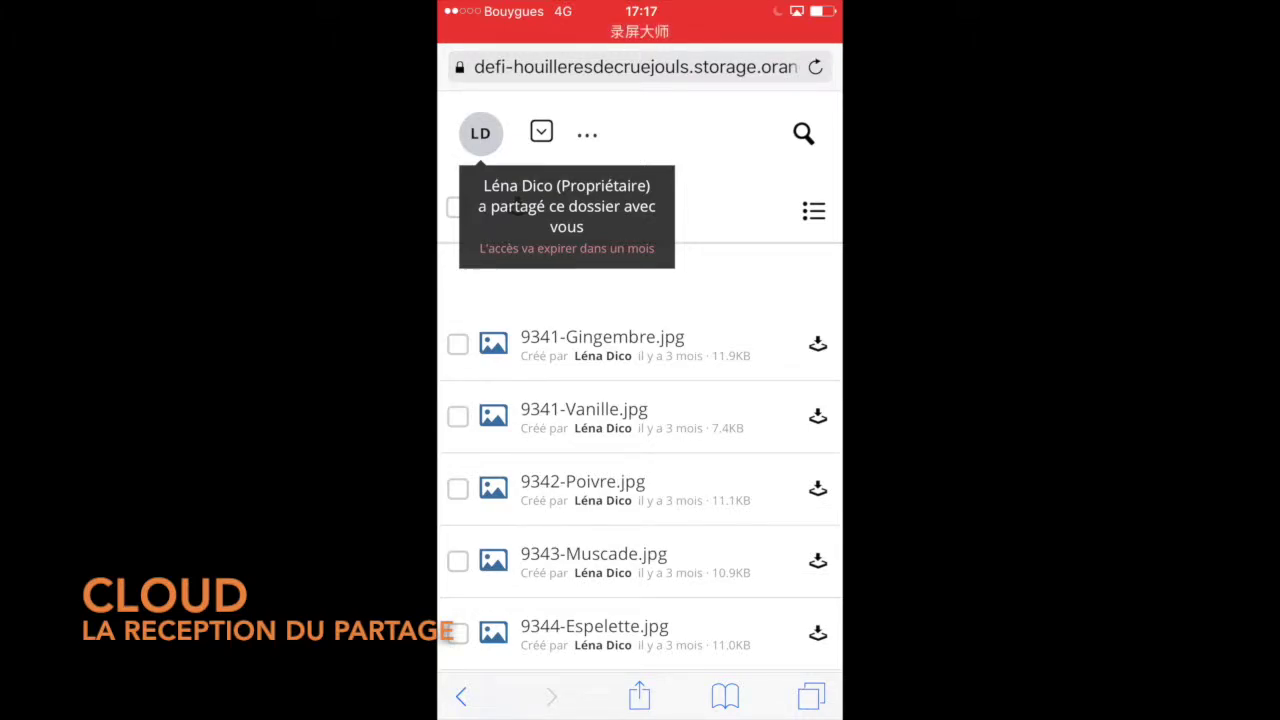
left_click(813, 210)
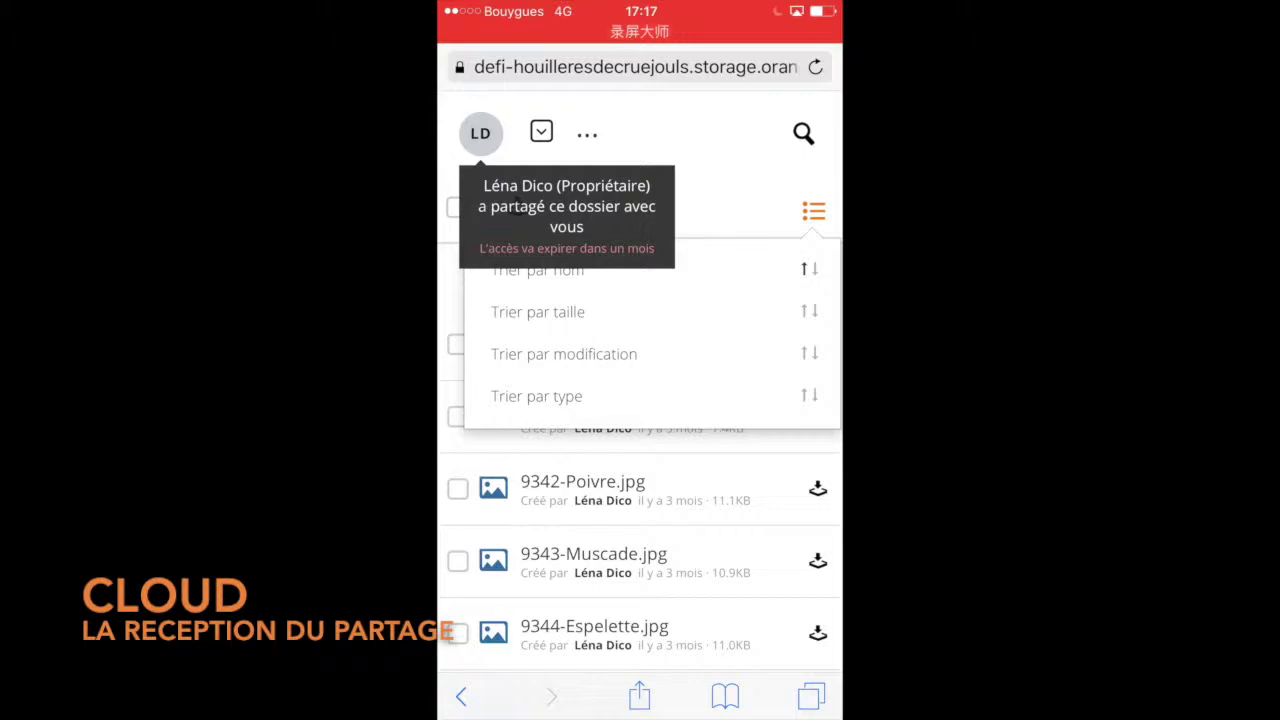